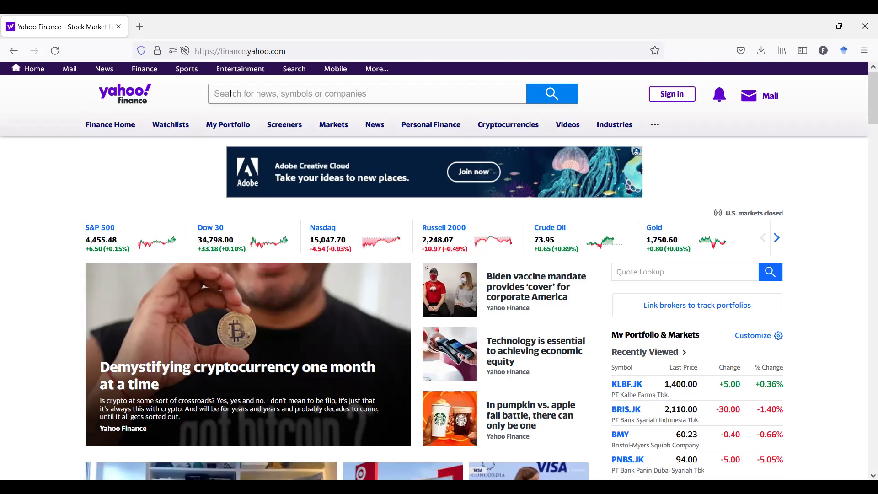
Step: Search for the symbol BBKP and open the historical data of PT Bank KB Bukopin Tbk (BBKP.JK)
type("BBKP")
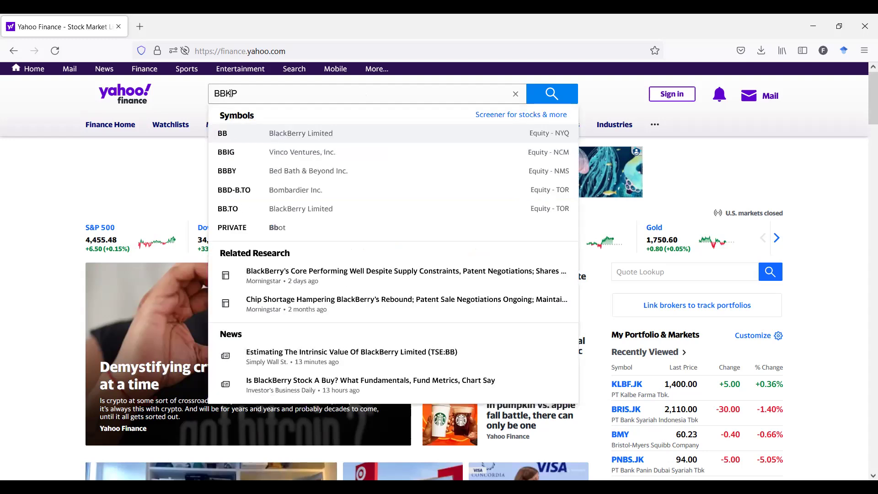
left_click(297, 139)
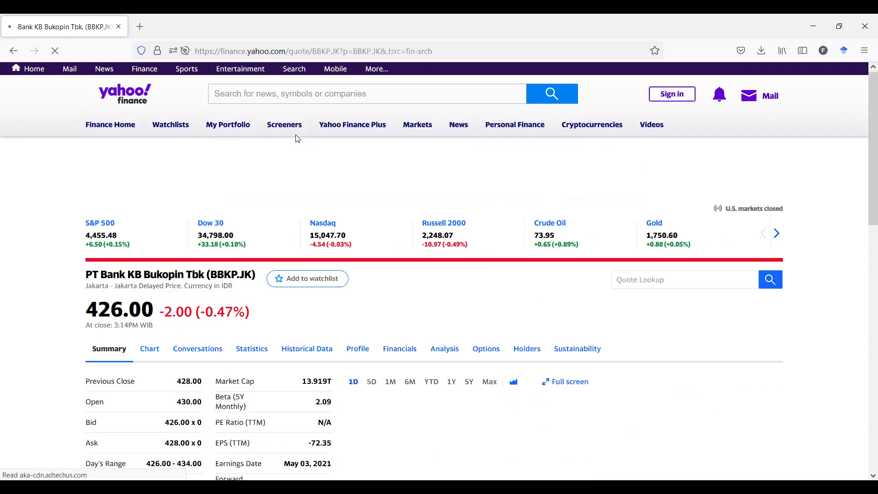
scroll(242, 177, "down", 4)
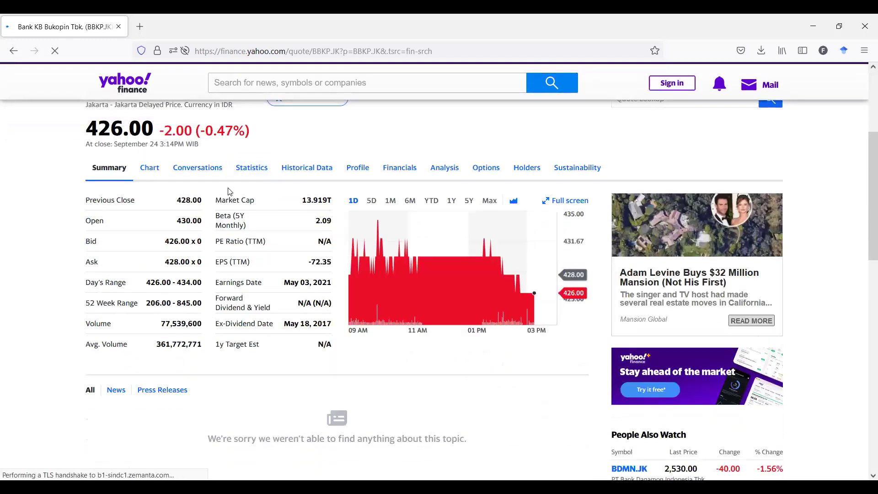
left_click(307, 176)
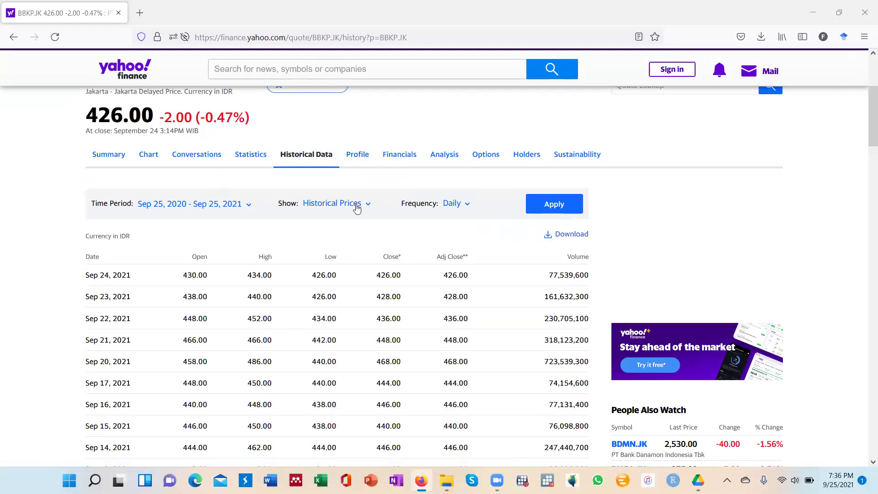
Step: Set the frequency of the BBKP.JK historical prices to monthly
left_click(452, 204)
left_click(445, 270)
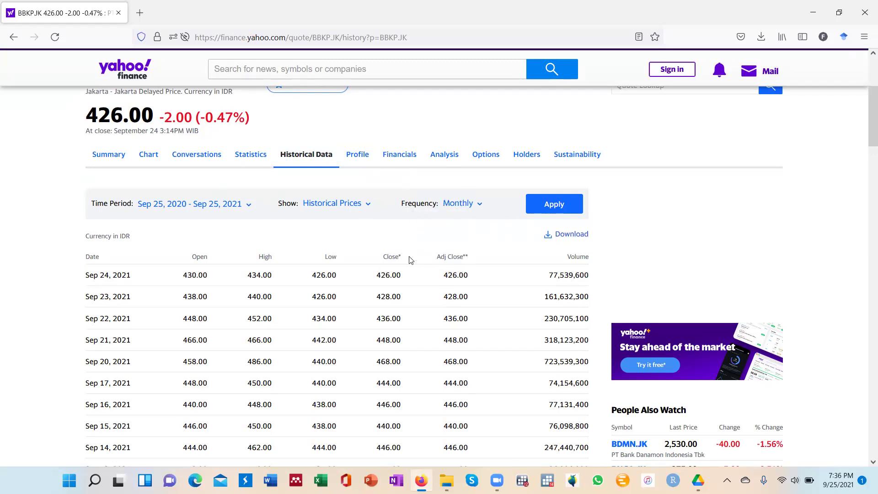
left_click(341, 205)
left_click(228, 205)
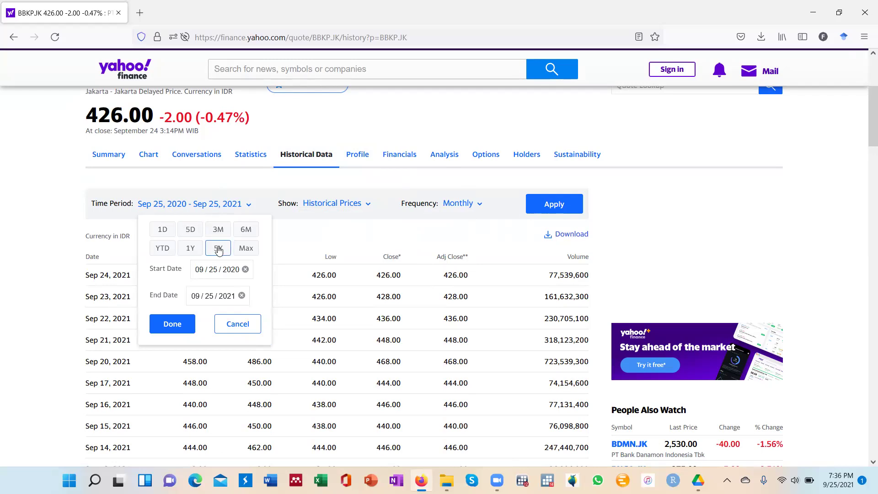
left_click(186, 252)
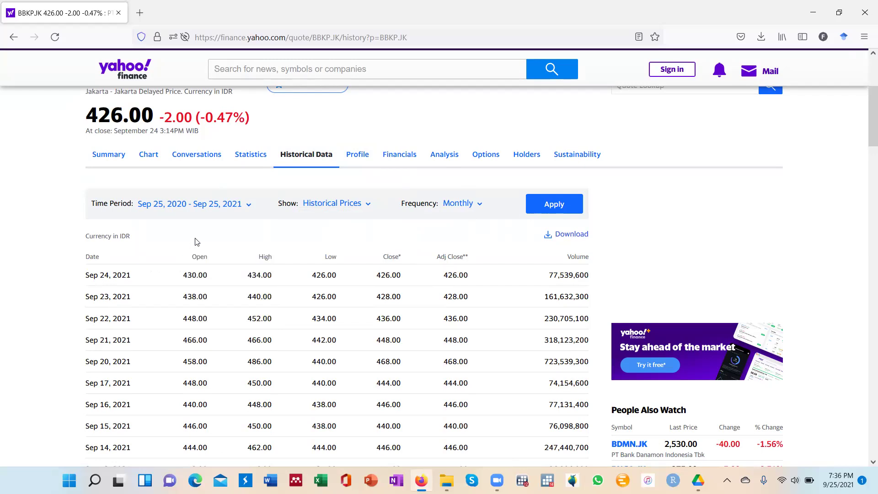
left_click(242, 209)
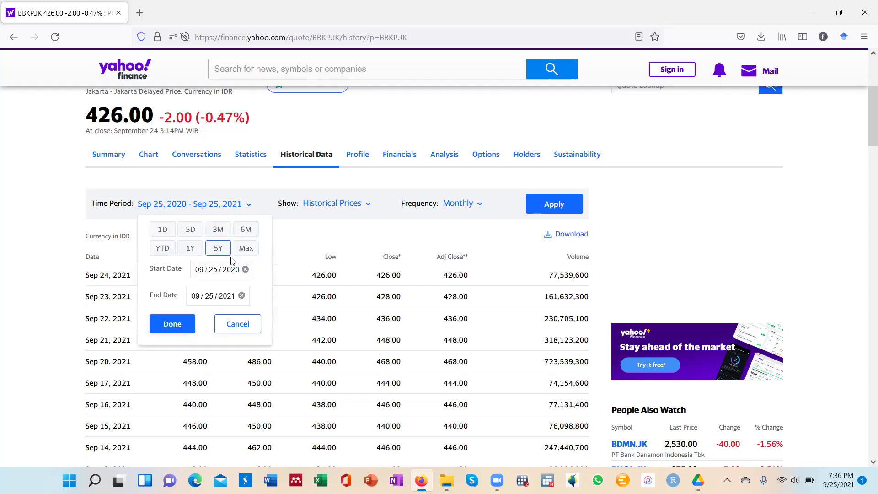
left_click(231, 270)
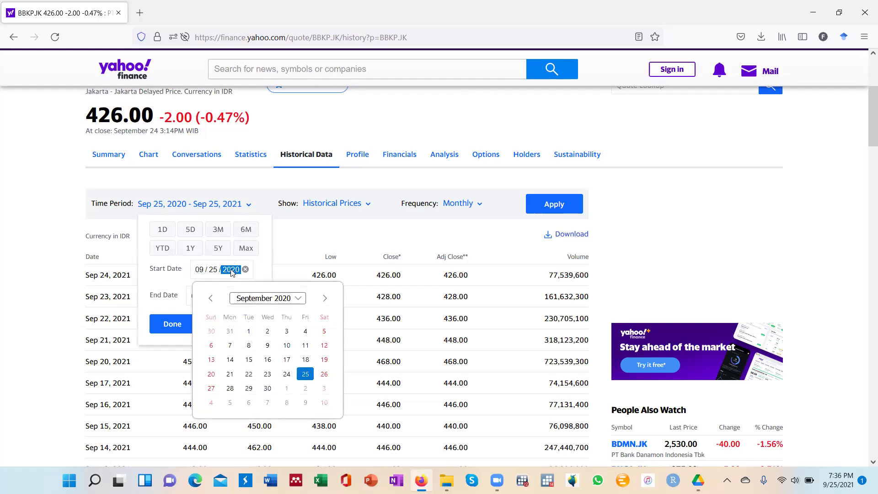
type("199")
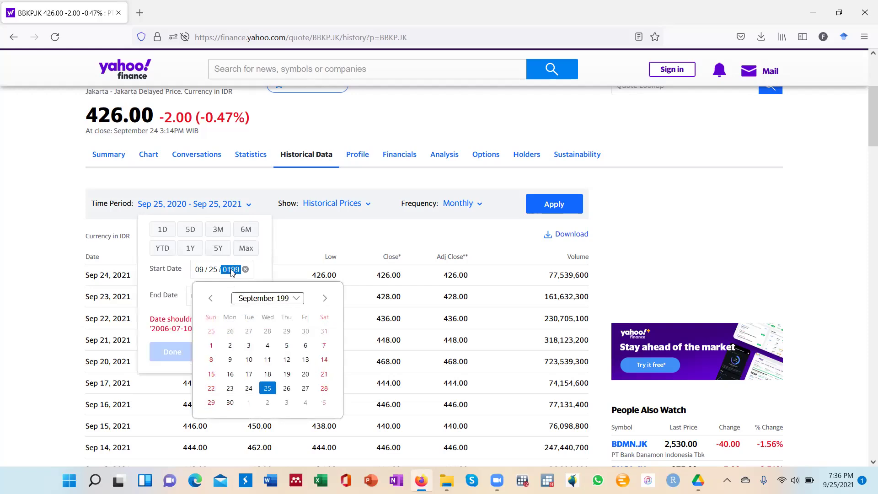
key("BackSpace")
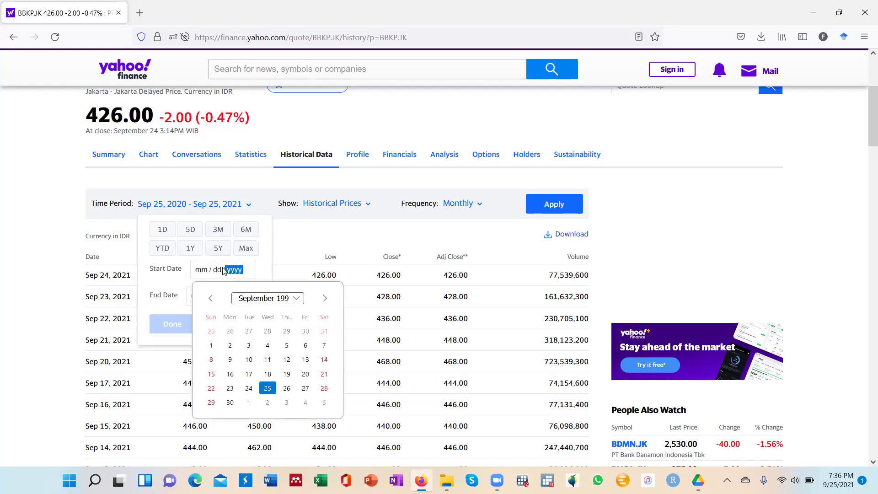
left_click(198, 271)
left_click(190, 248)
left_click(200, 211)
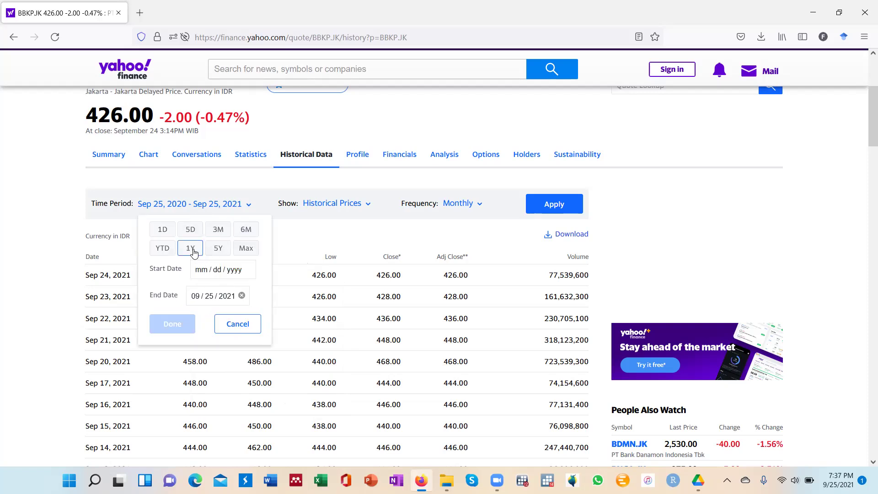
left_click(191, 248)
left_click(179, 210)
Step: Set the start date of the BBKP.JK time period to 09/25/2019 and apply the monthly price filter
left_click(200, 273)
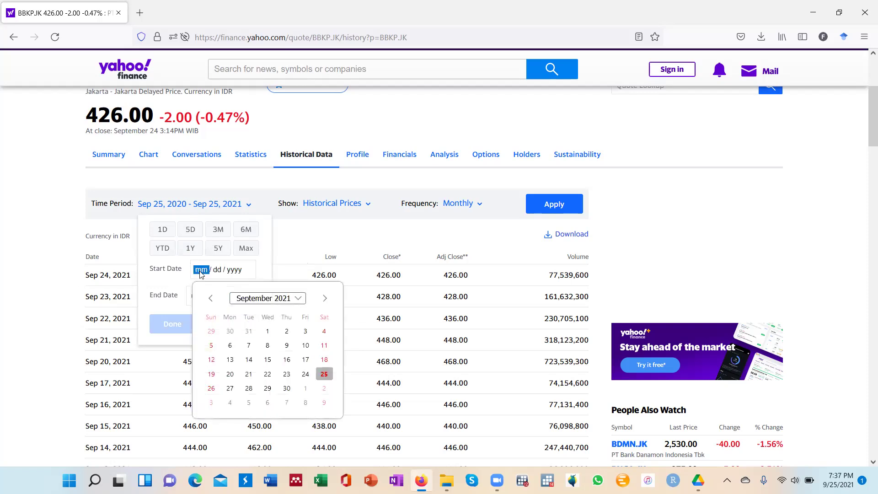
type("9 / 25 / ")
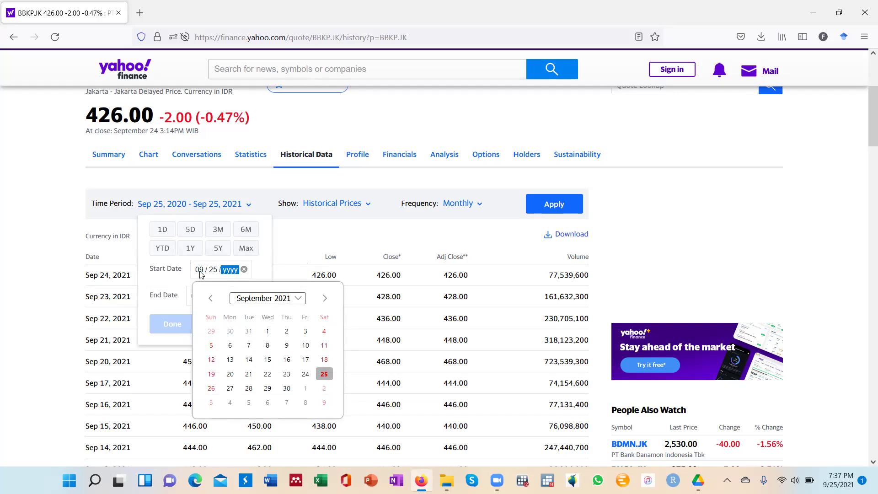
type("2019")
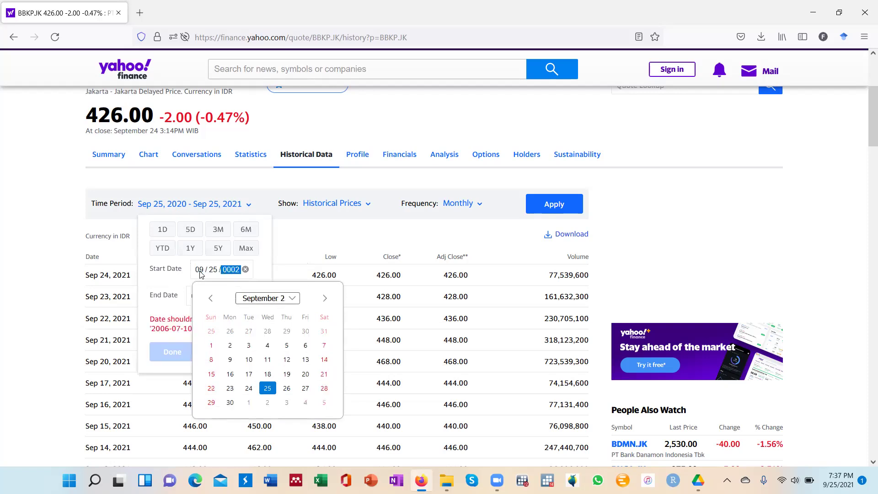
left_click(286, 241)
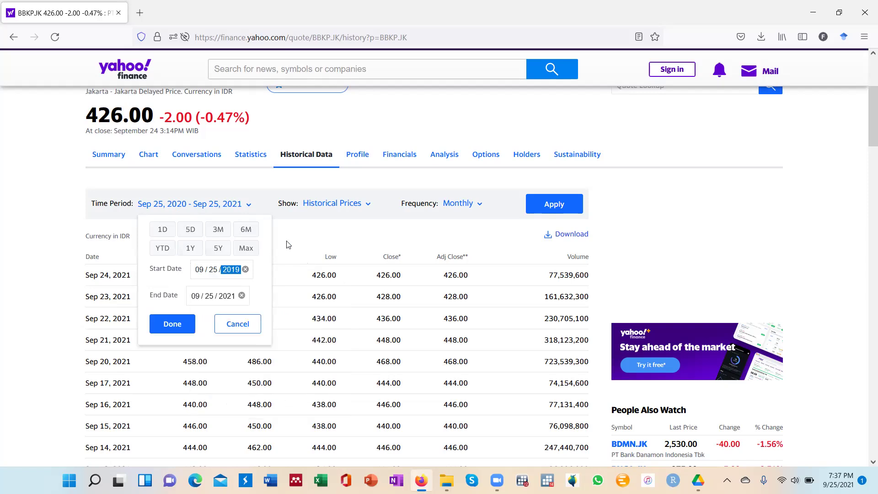
left_click(167, 324)
left_click(549, 208)
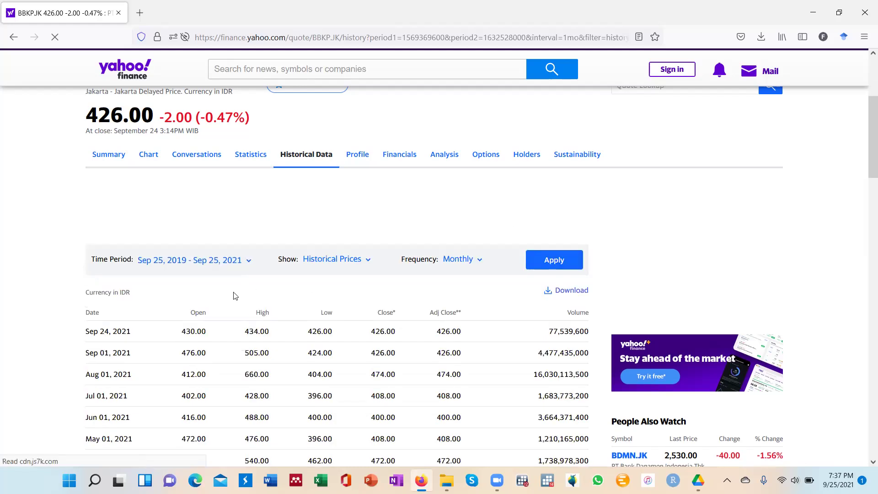
Step: Download the filtered BBKP.JK historical prices as a CSV file
scroll(216, 305, "down", 1)
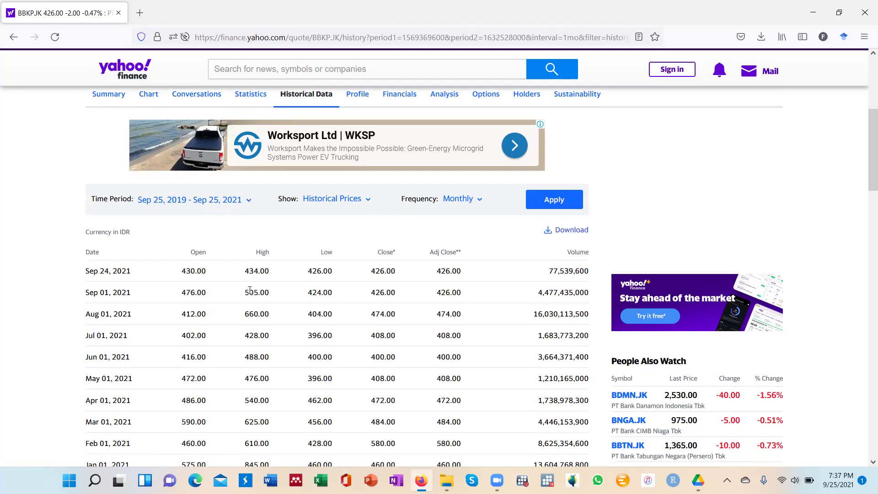
left_click(578, 233)
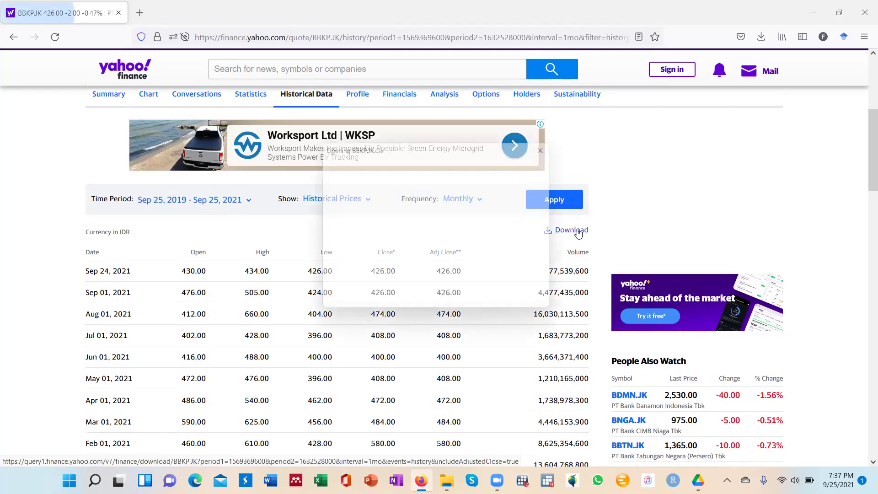
left_click(483, 302)
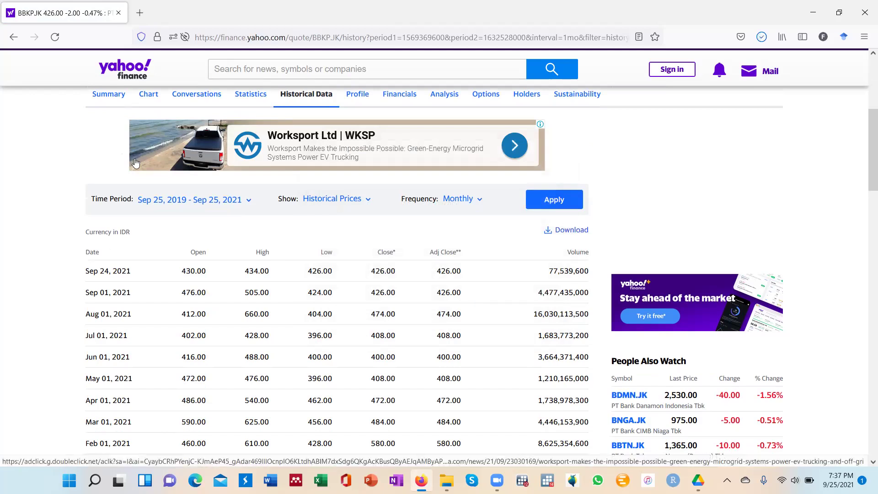
Step: Try searching for the next company by the symbols ASII and ASLI
scroll(136, 164, "up", 5)
left_click(267, 78)
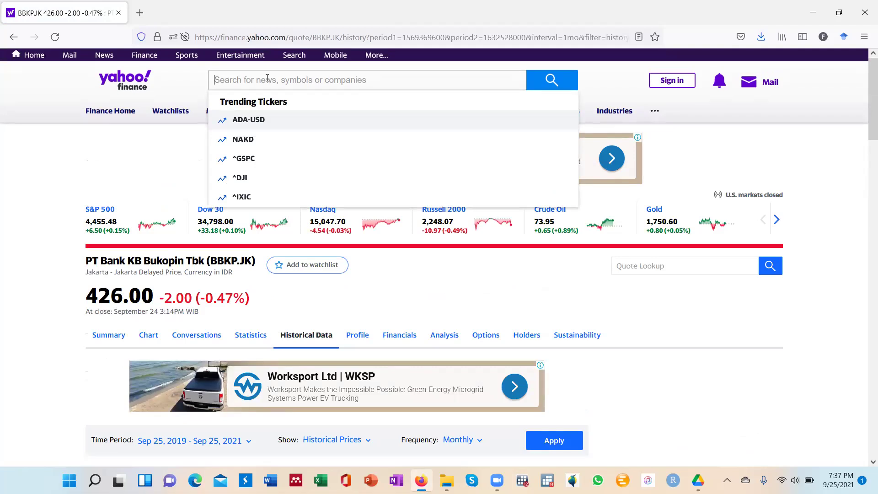
type("A")
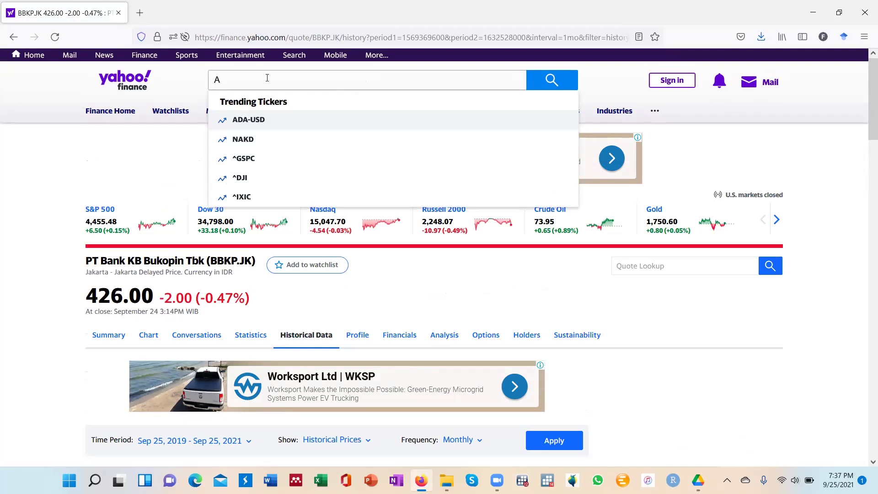
type("S")
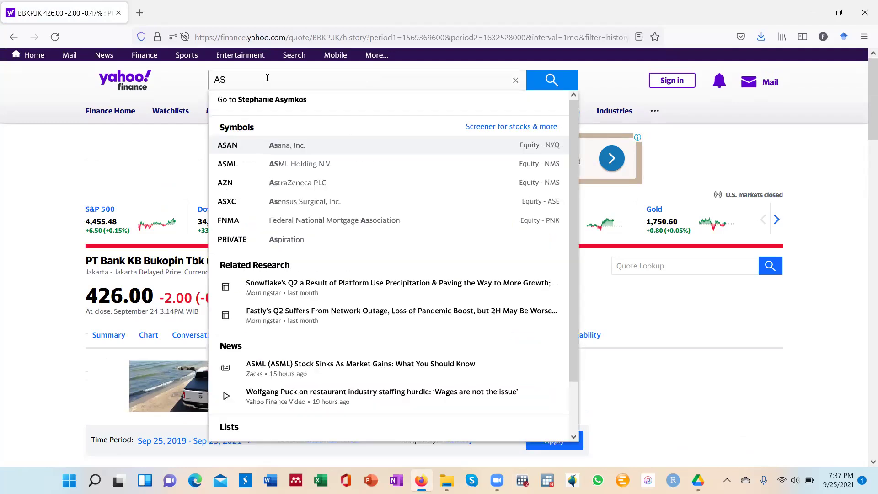
type("I")
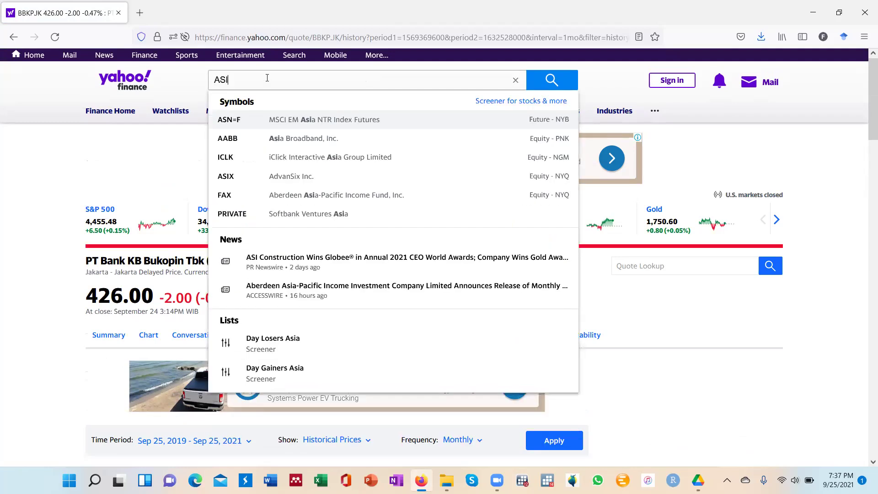
type("I")
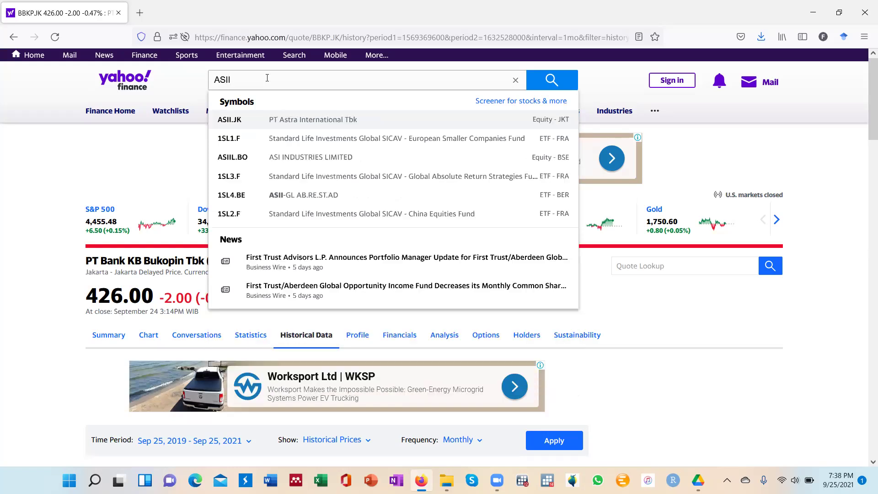
key("BackSpace")
key("BackSpace")
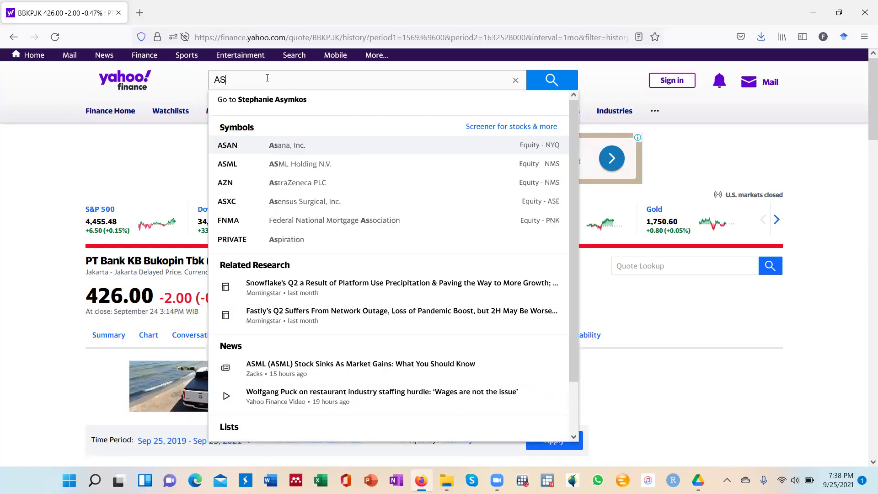
type("L")
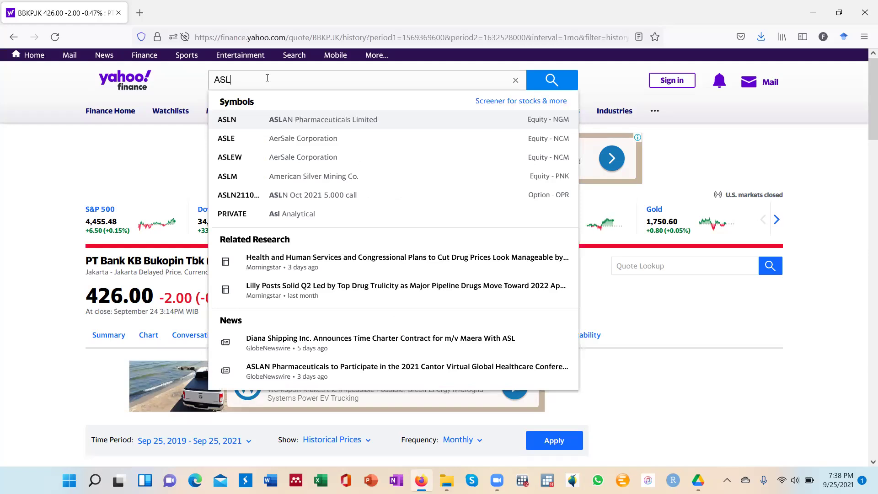
type("I")
key("BackSpace")
key("BackSpace")
key("BackSpace")
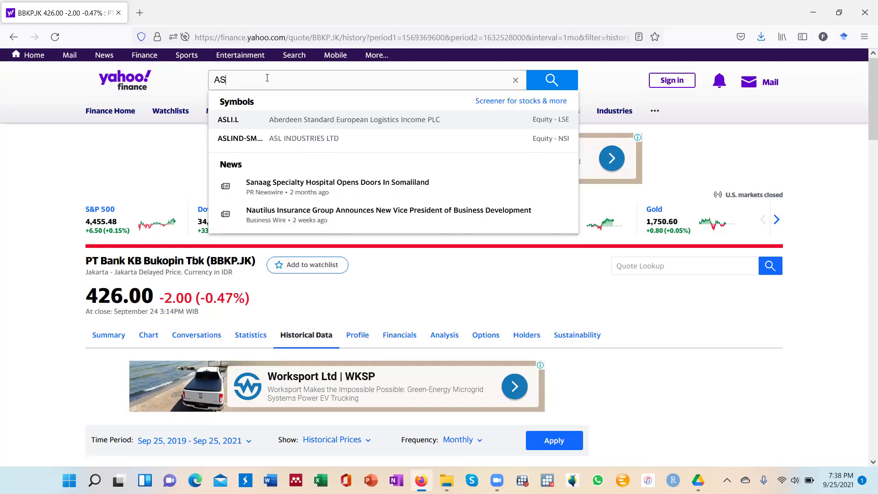
Step: Search for Astra Agro and open the historical data of PT Astra Agro Lestari Tbk (AALI.JK)
type("stra")
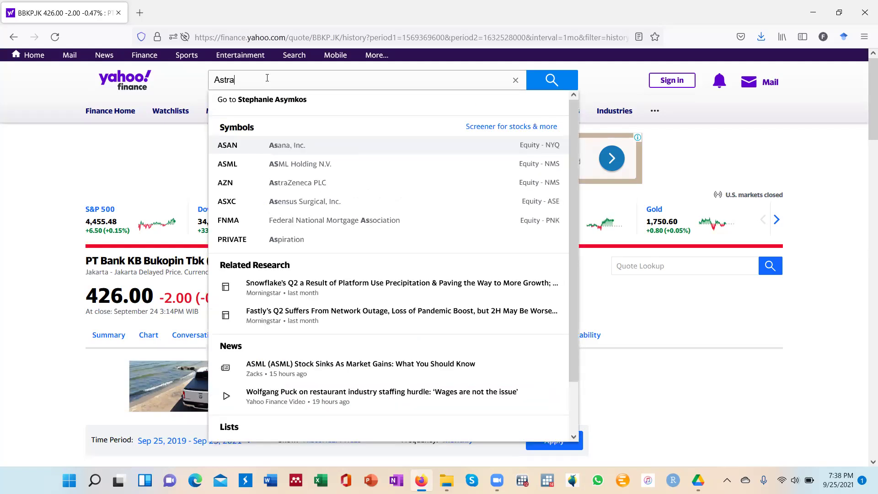
type(" Agro")
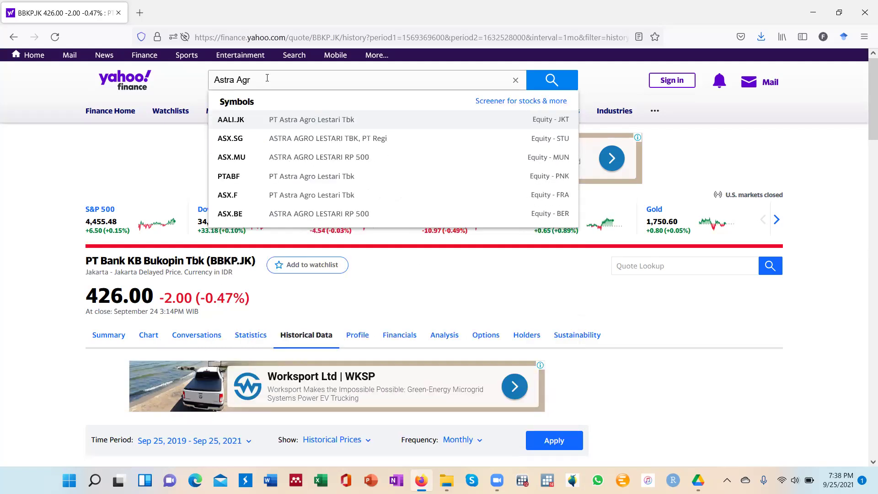
left_click(292, 121)
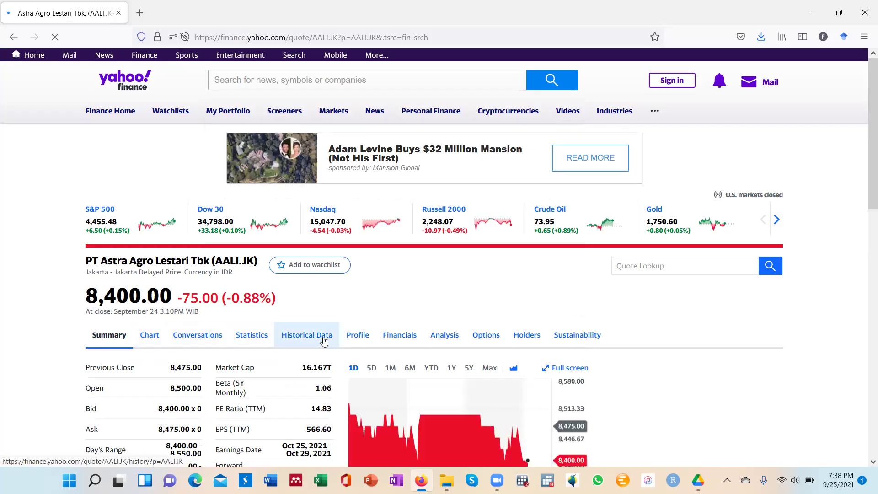
left_click(324, 341)
Step: Set the frequency of the AALI.JK historical prices to monthly
scroll(255, 341, "down", 2)
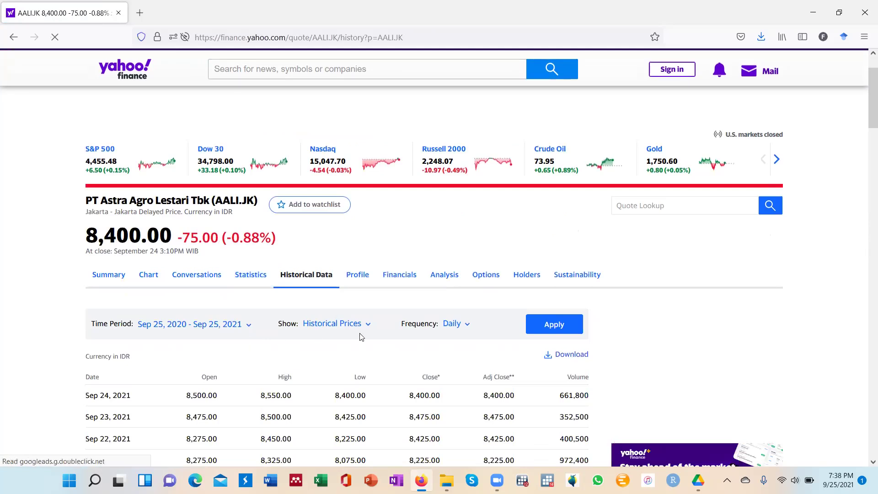
left_click(460, 325)
left_click(431, 391)
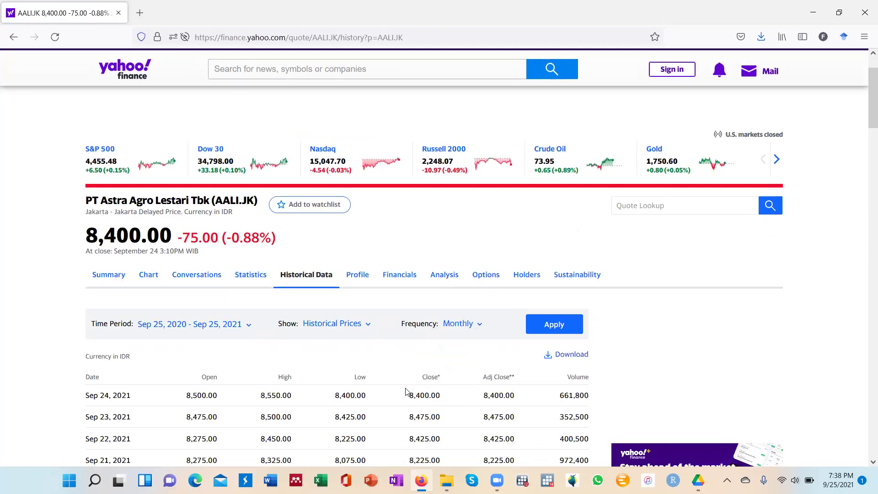
Step: Set the start date of the AALI.JK time period to 09/25/2019 and apply the filter
left_click(231, 326)
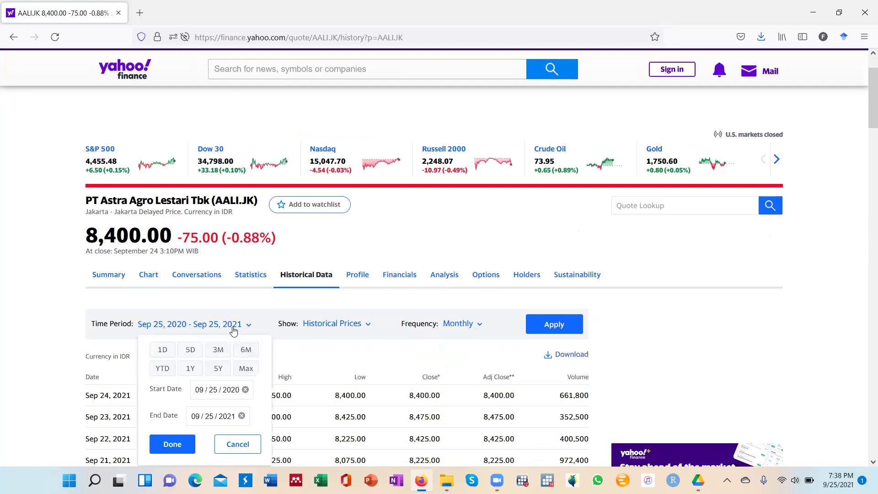
left_click(190, 369)
left_click(180, 326)
left_click(229, 393)
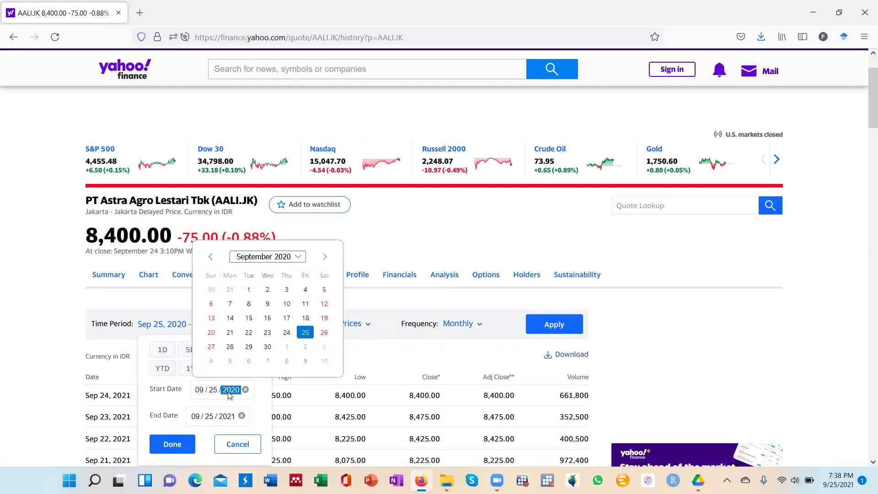
type("20")
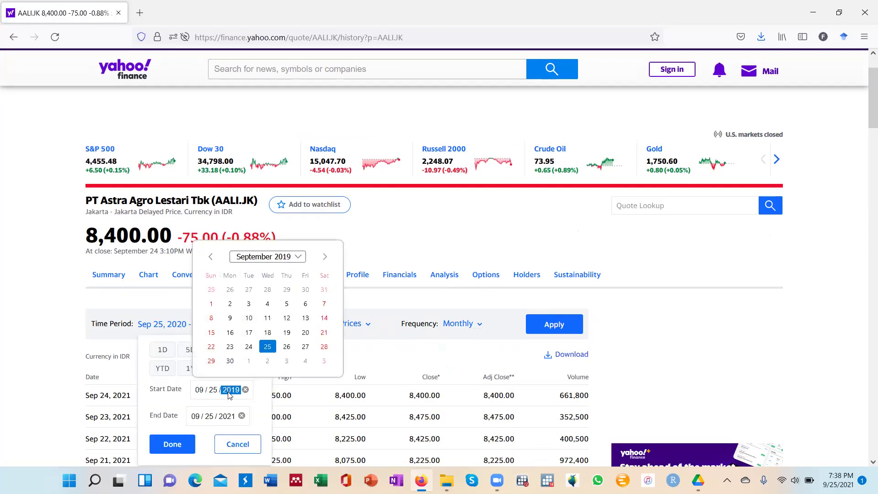
left_click(229, 395)
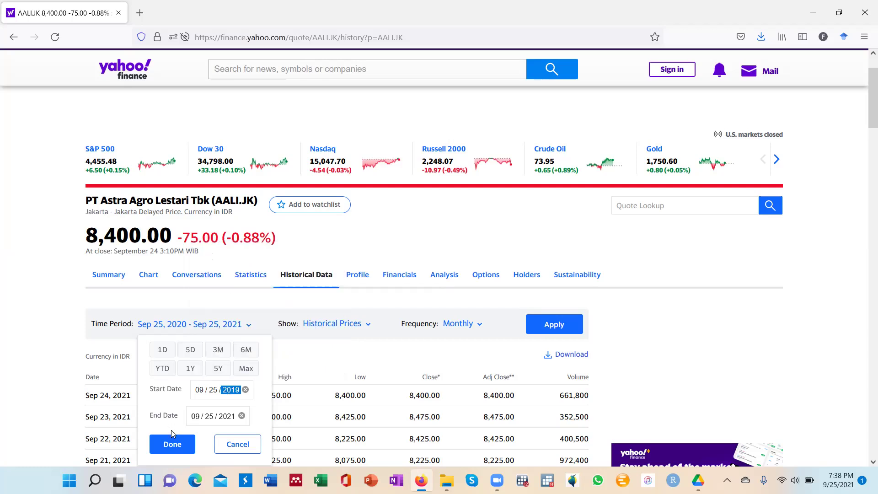
left_click(171, 446)
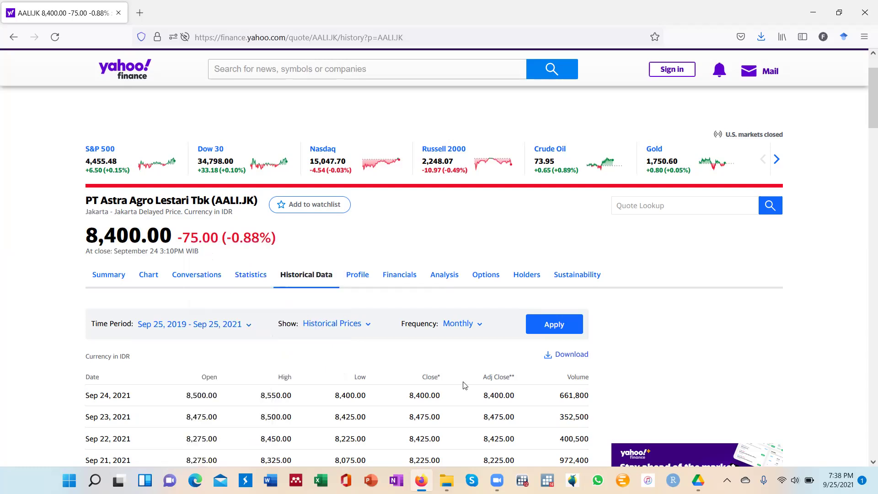
left_click(554, 325)
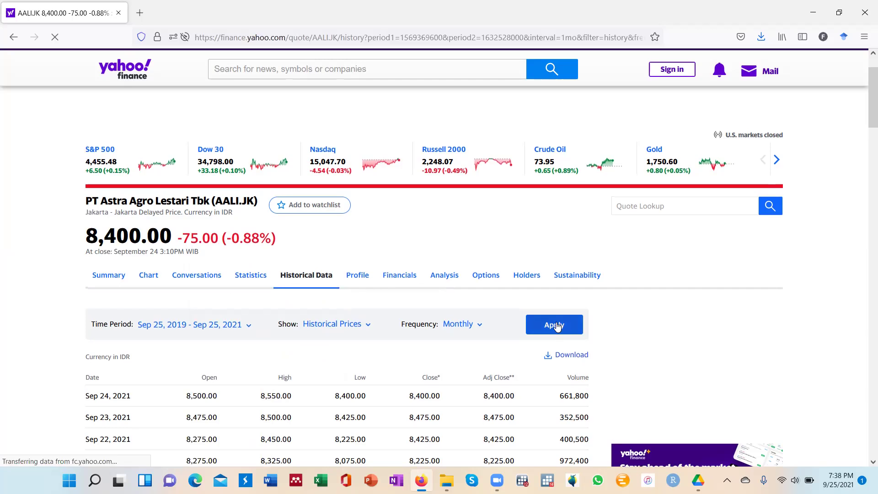
Step: Download the filtered AALI.JK historical prices as a CSV file
scroll(482, 312, "down", 4)
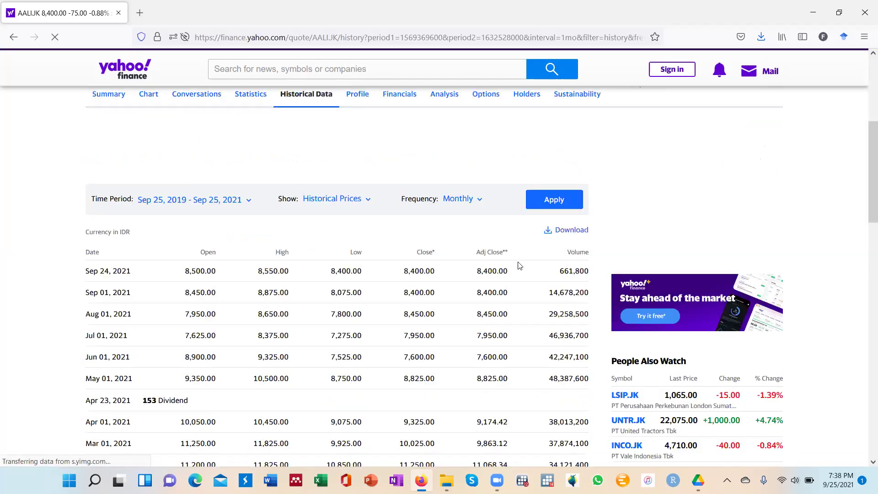
left_click(562, 233)
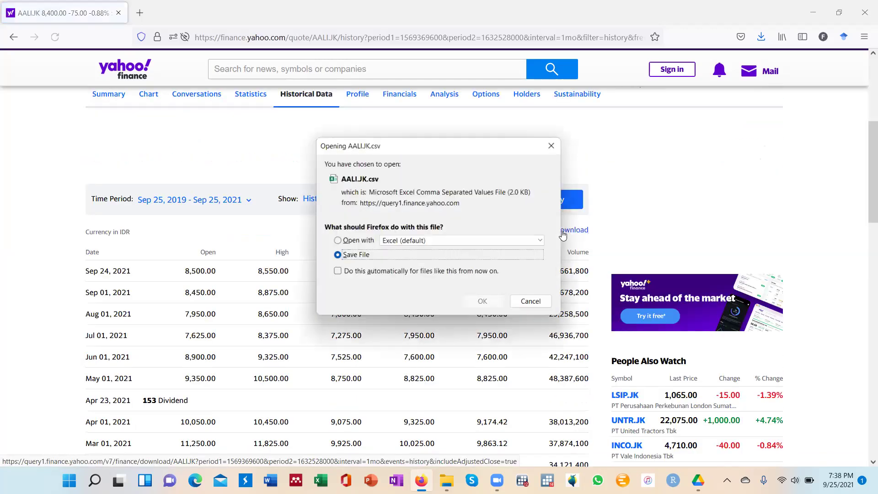
left_click(494, 303)
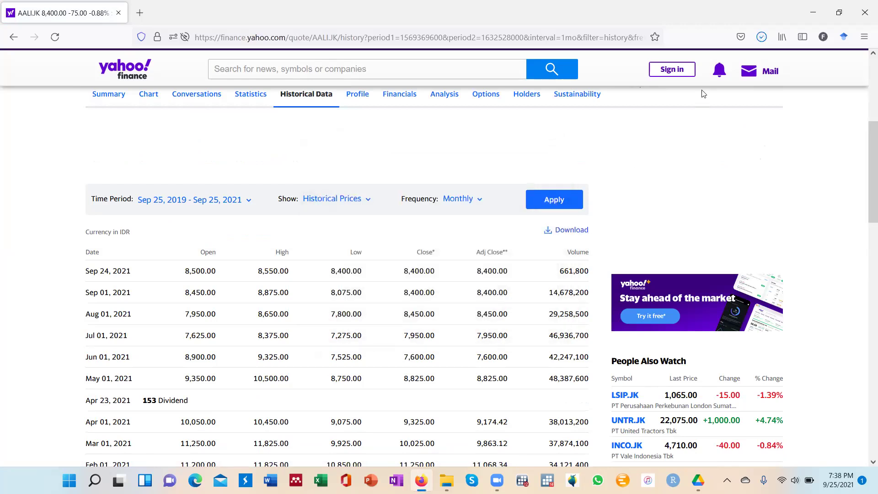
Step: Open the downloaded AALI.JK.csv and BBKP.JK.csv files in Excel
left_click(762, 38)
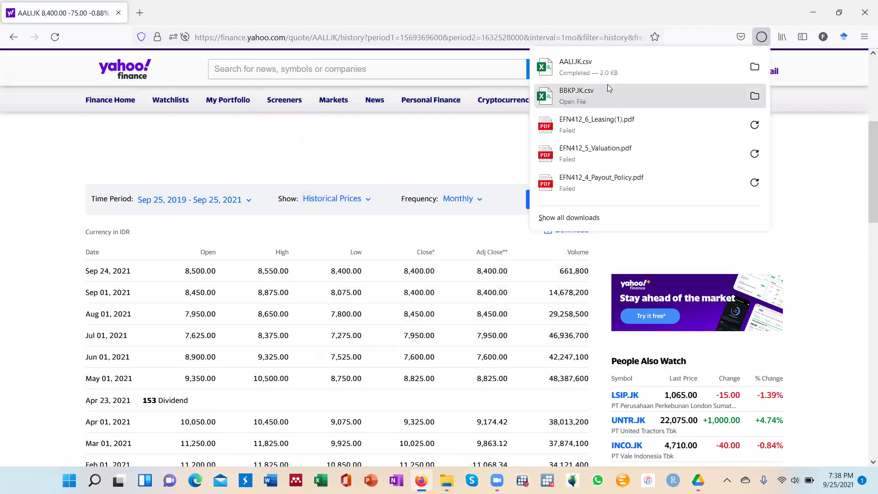
left_click(606, 71)
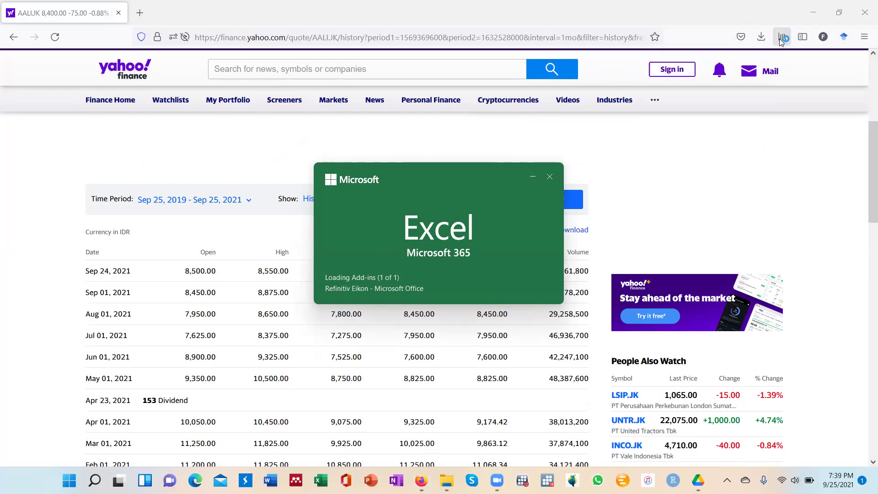
left_click(762, 37)
left_click(657, 91)
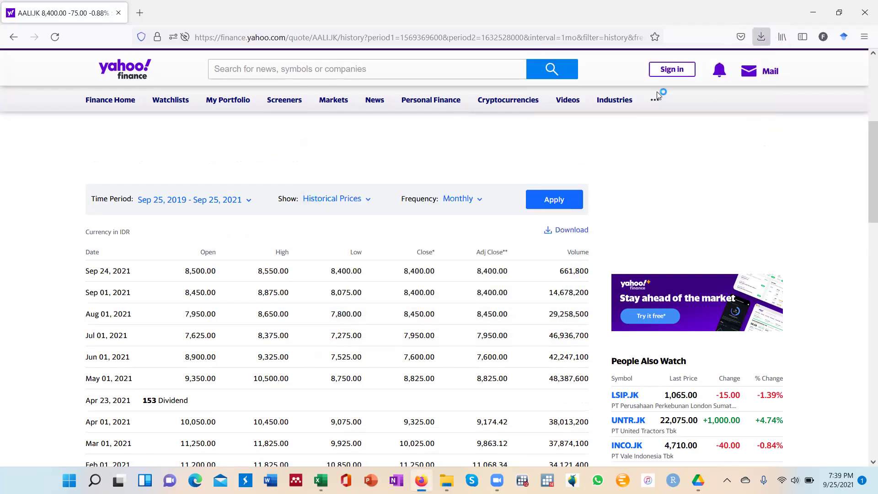
mouse_move(655, 100)
left_click(761, 37)
left_click(614, 72)
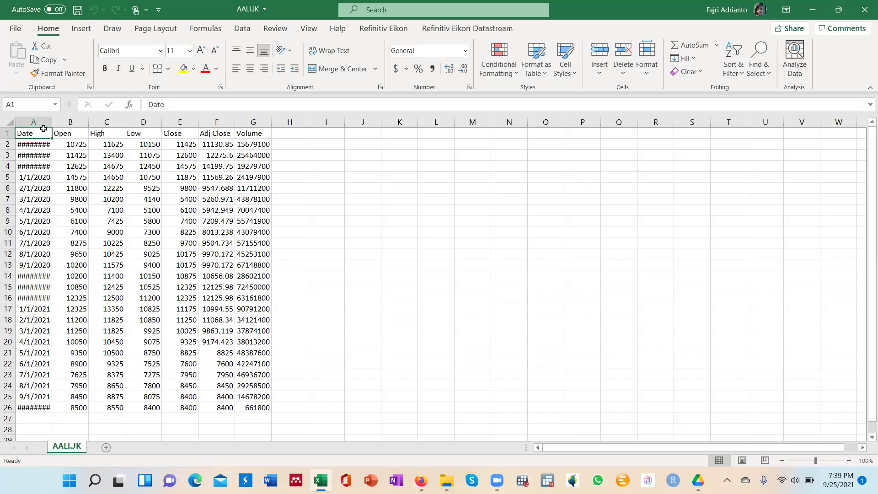
Step: Widen the Date column in AALI.JK and copy the Adj Close column F1:F26 into column B of a new sheet
left_click_drag(52, 121, 54, 121)
left_click_drag(221, 134, 219, 408)
key("ctrl+c")
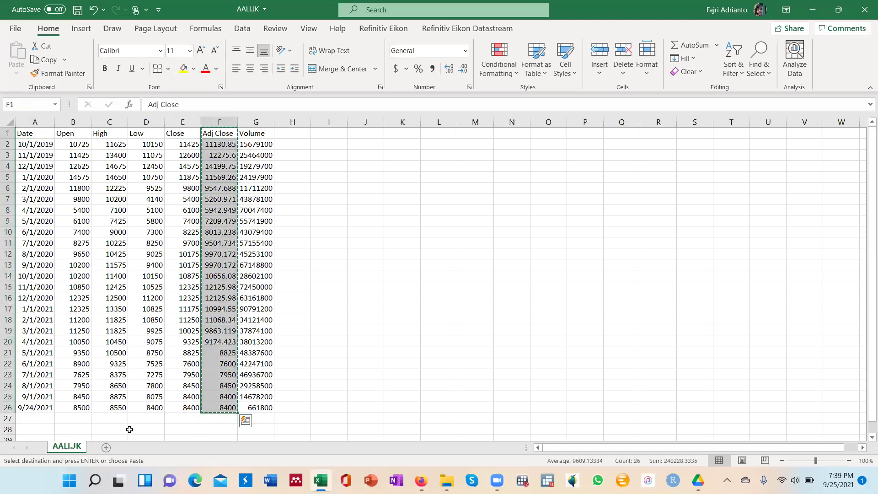
left_click(106, 448)
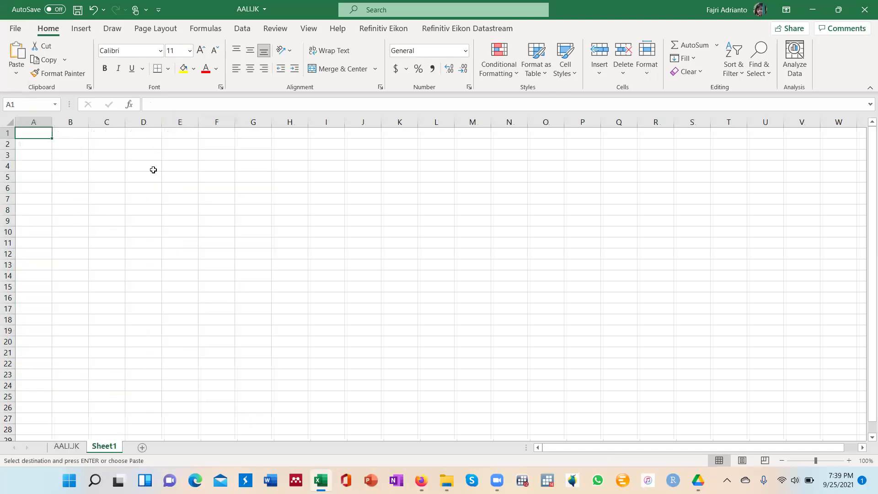
left_click(83, 132)
key("ctrl+v")
Step: Replace the header in B1 of the new sheet with AALI
left_click(83, 133)
type("A")
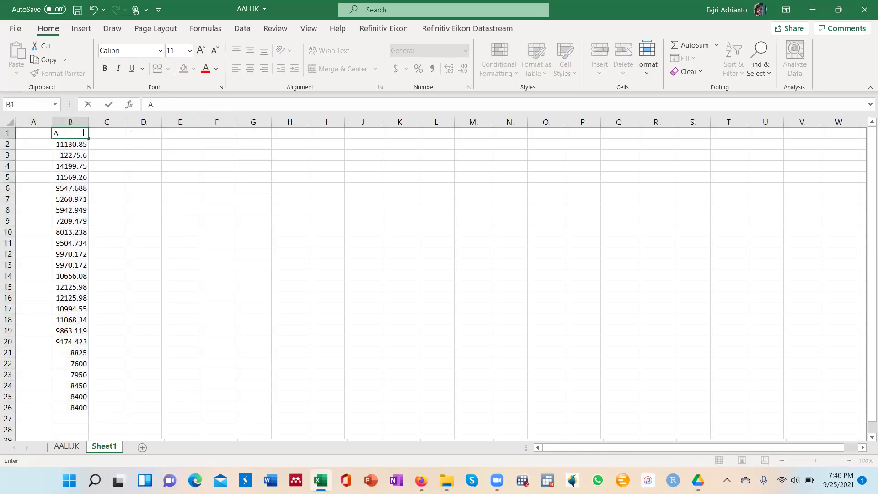
type("ALI")
Step: Copy the Date column from the AALI.JK sheet into column A of Sheet1 and fit the column width to the dates
key("ctrl+Page_Up")
left_click(25, 134)
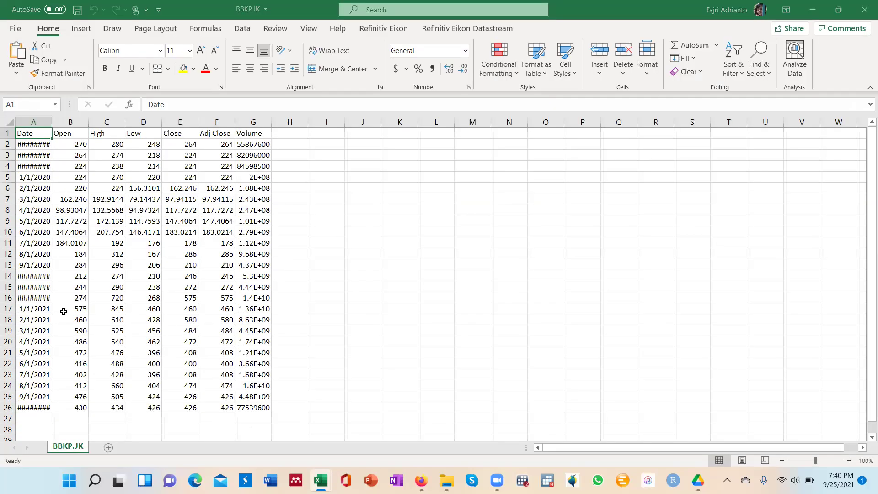
key("ctrl+Tab")
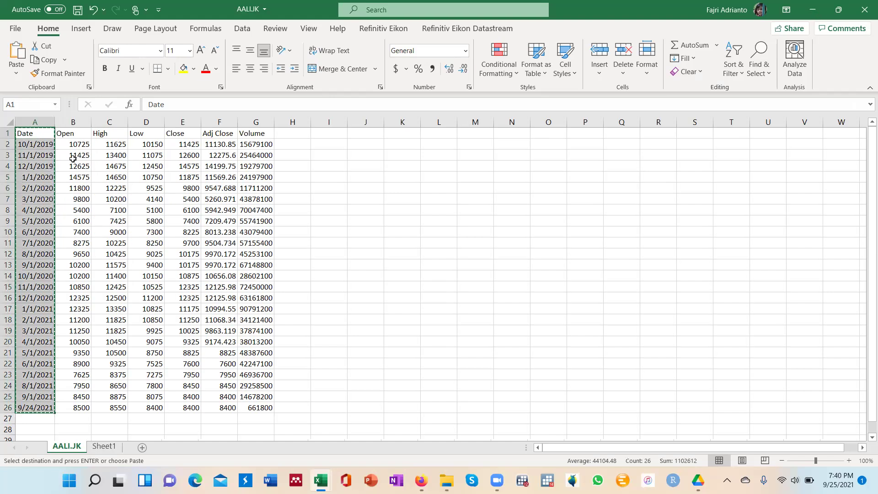
key("ctrl+Page_Down")
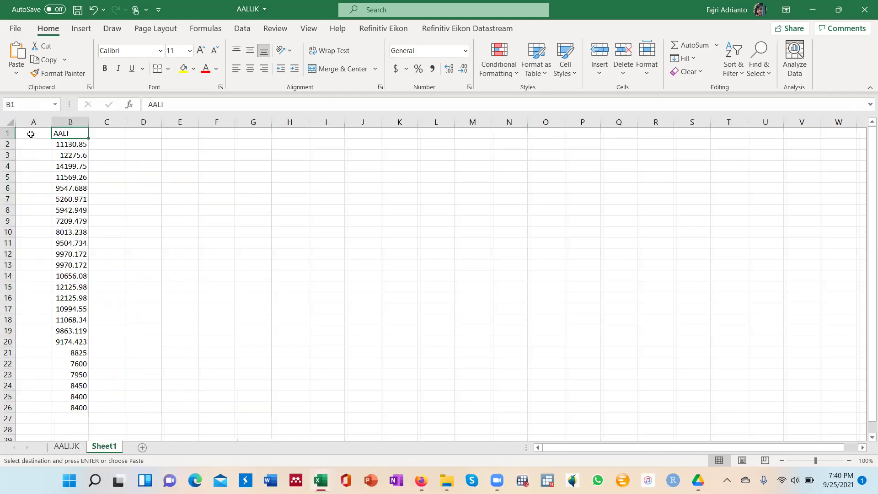
left_click(31, 134)
key("ctrl+v")
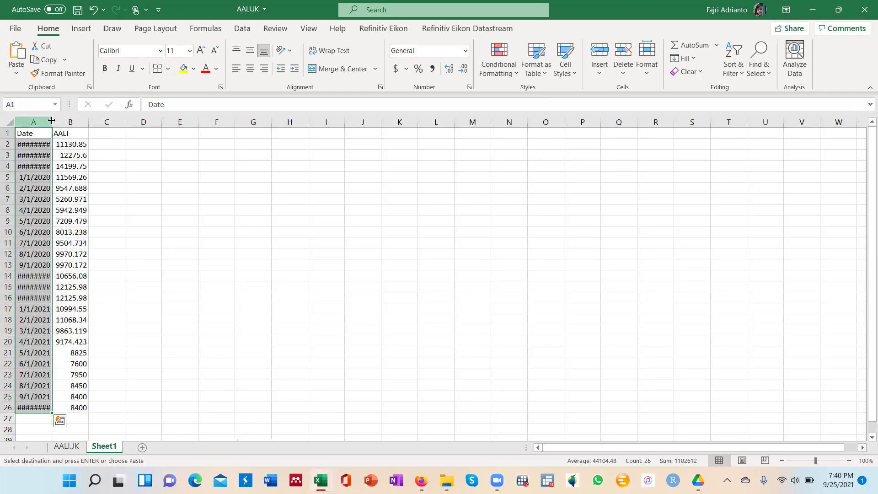
key("alt+h")
key("o")
key("i")
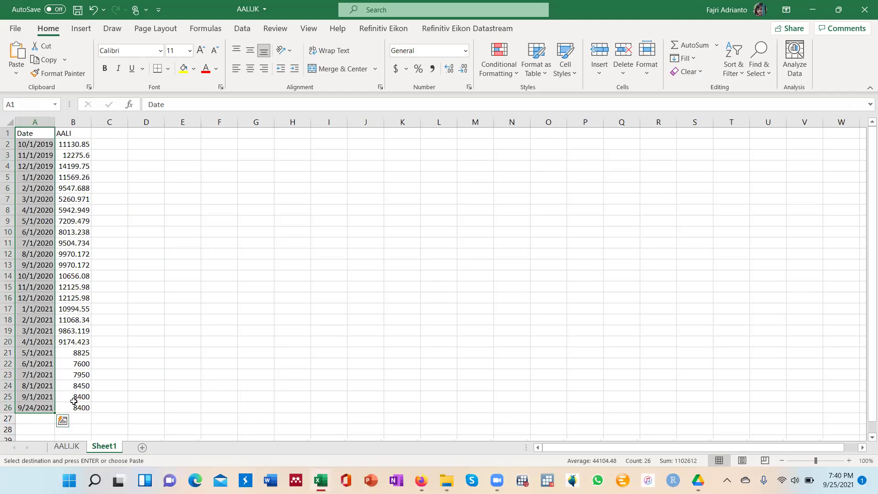
Step: Switch to the BBKP.JK workbook and fit its Date column width to the contents
left_click(66, 447)
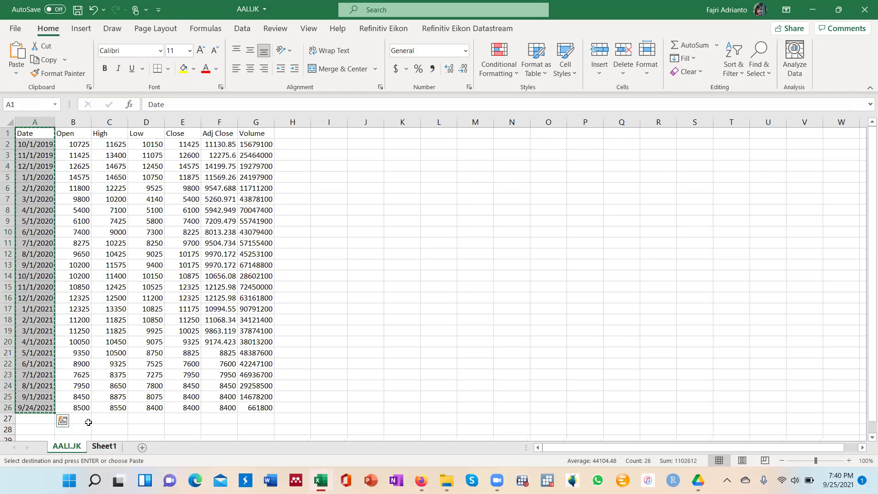
left_click(104, 446)
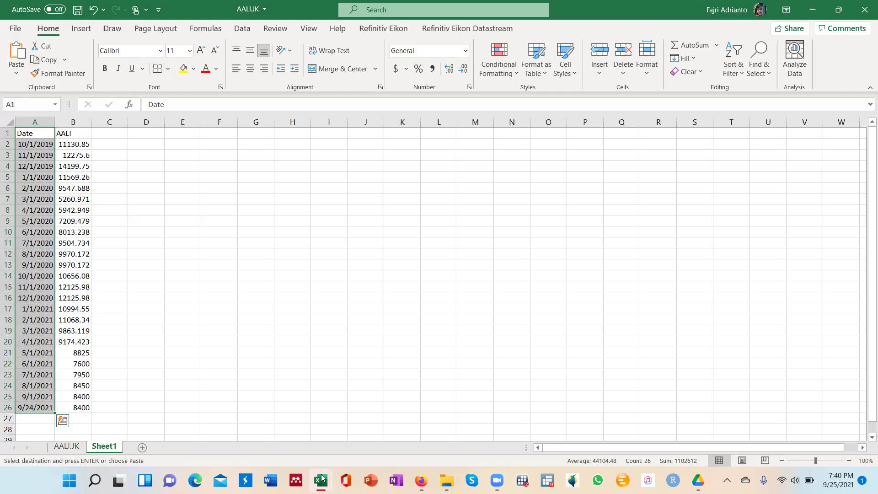
left_click(295, 430)
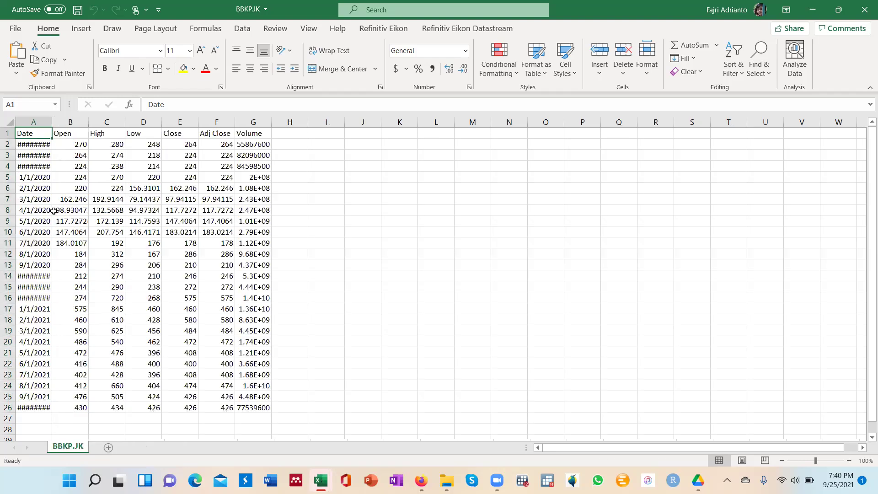
double_click(51, 121)
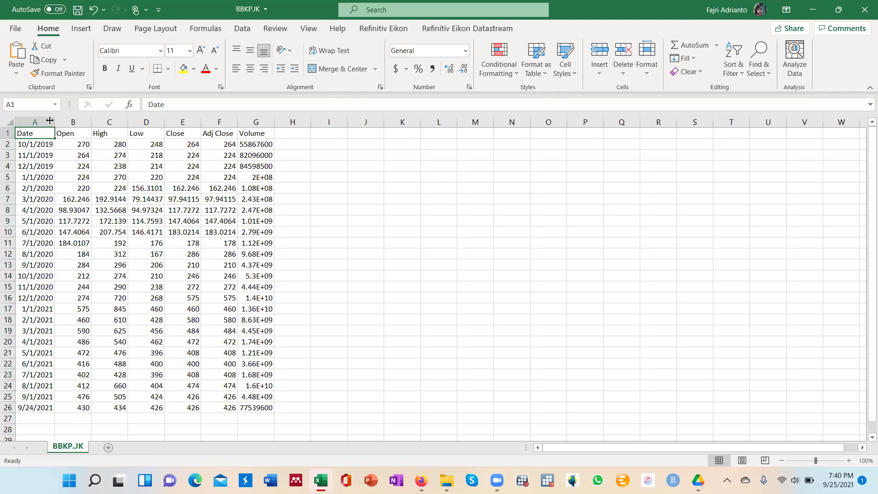
Step: Copy the Close column E1:E26 from the BBKP.JK workbook into column C of Sheet1 in the AALI.JK workbook
left_click(180, 136)
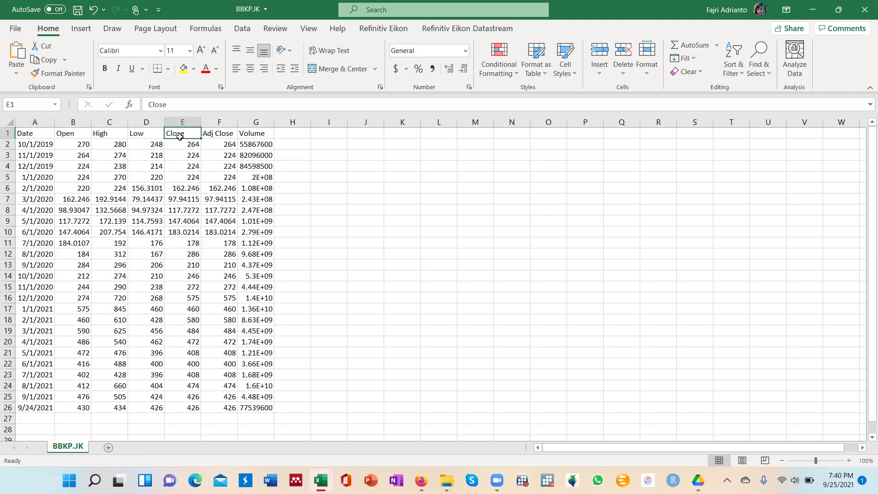
key("ctrl+shift+Down")
key("ctrl+c")
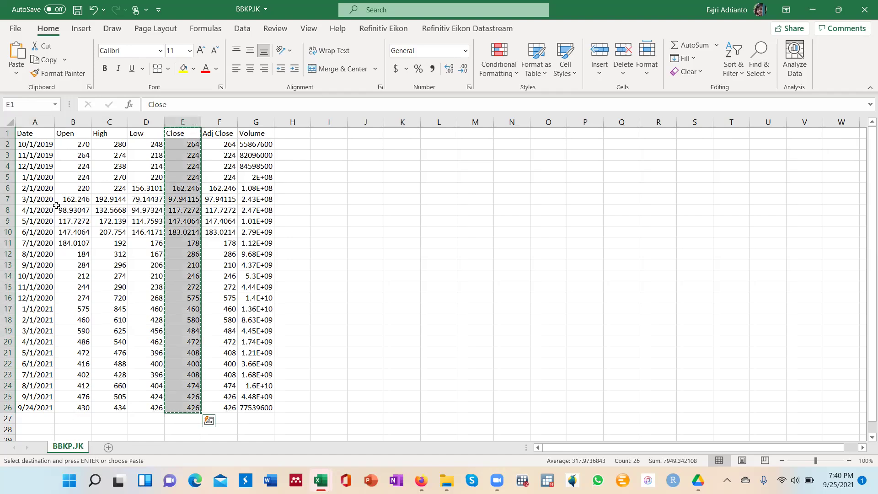
key("alt+Tab")
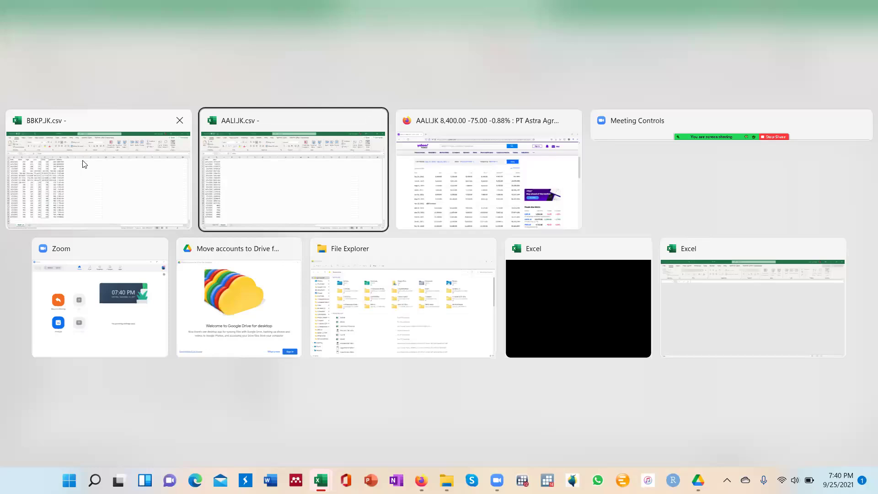
left_click(127, 181)
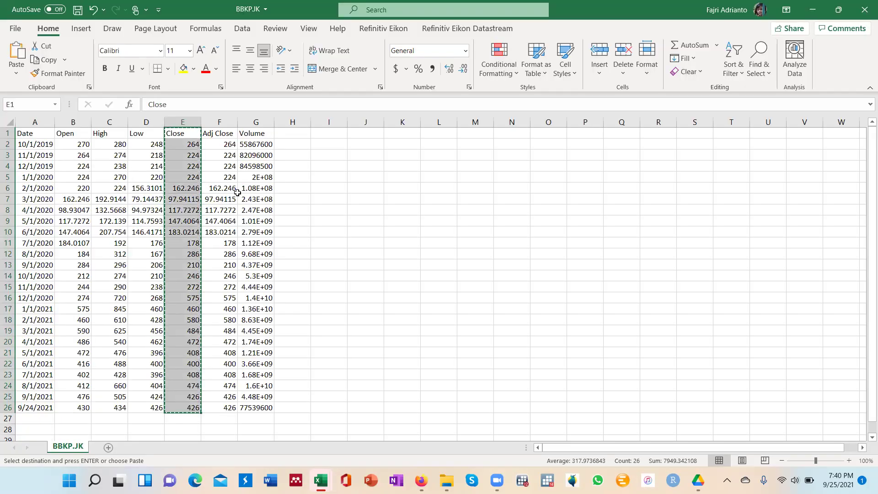
key("alt+Tab")
left_click(254, 157)
left_click(106, 132)
key("ctrl+v")
Step: Replace the header in C1 of Sheet1 with BBKP
left_click(107, 133)
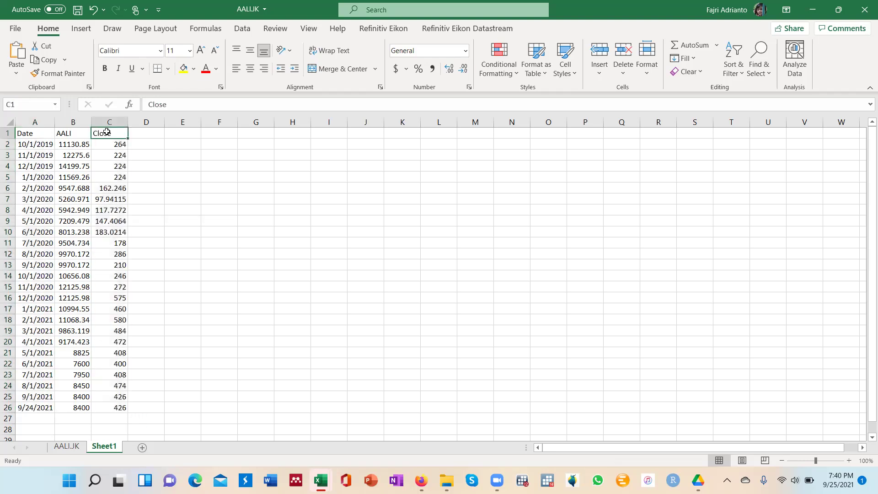
type("BBKP")
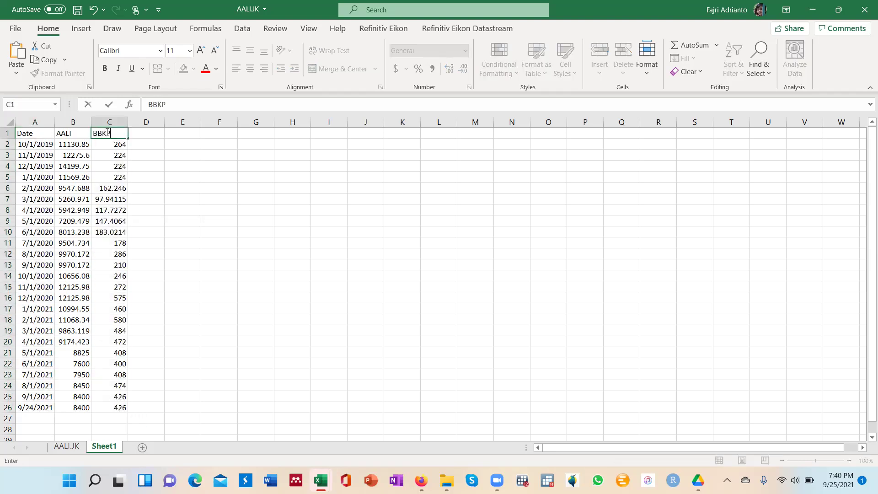
left_click(84, 188)
Step: Format the AALI and BBKP prices in B2:C26 to show no decimal places
left_click(72, 146)
left_click_drag(106, 159, 108, 407)
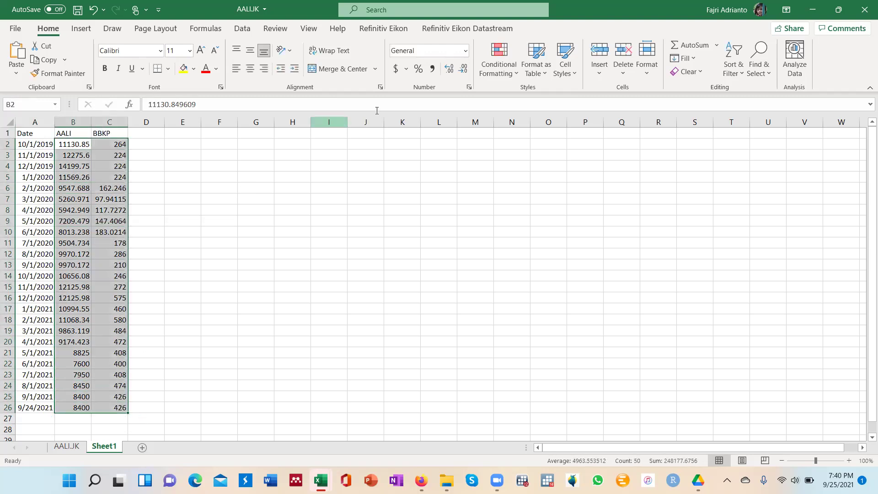
left_click(464, 70)
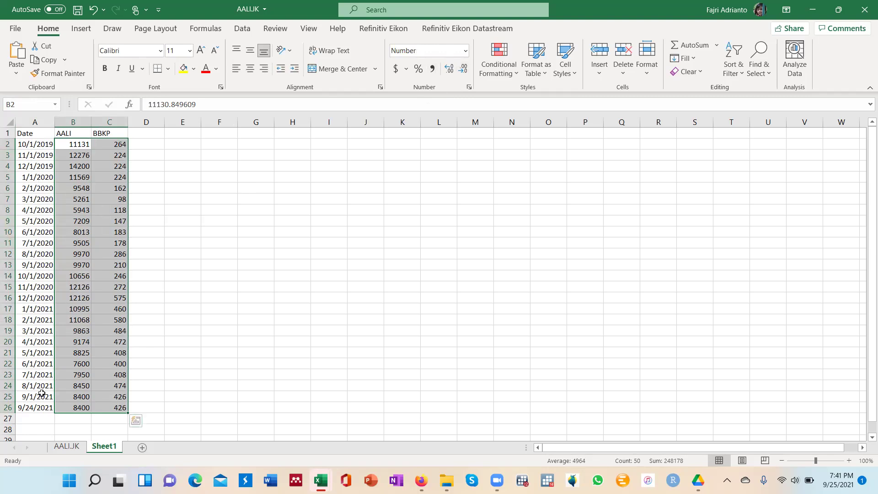
Step: Delete row 26 with the 9/24/2021 prices from Sheet1
left_click(7, 408)
right_click(7, 409)
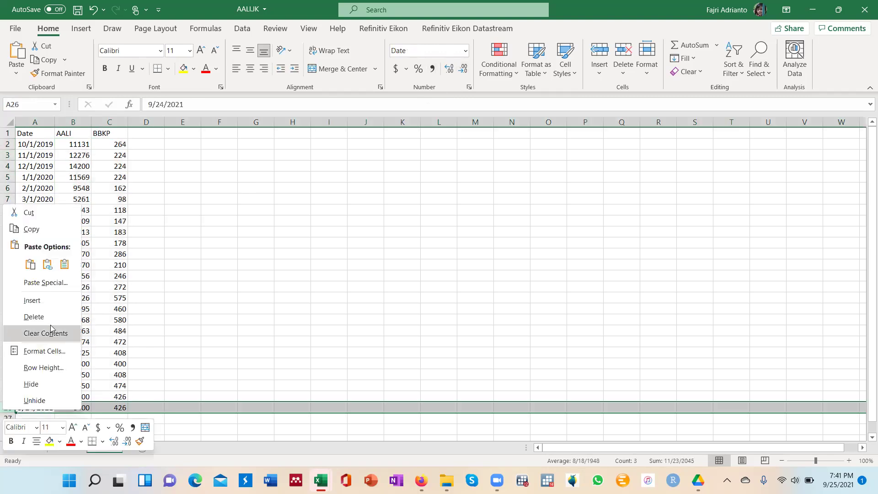
left_click(57, 315)
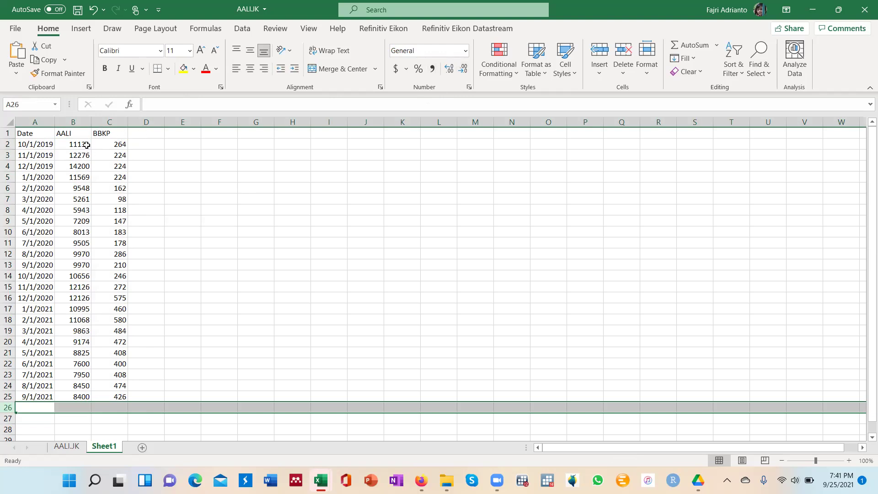
Step: Enter the header R BBKP in D1 of Sheet1 and enlarge the font of its letter R
left_click(153, 135)
type("R")
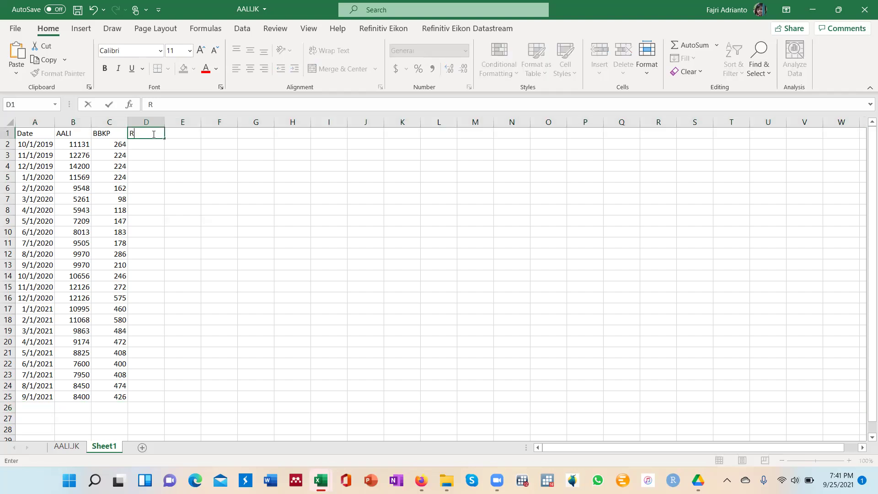
type("BBKP")
left_click(135, 133)
left_click(133, 132)
left_click_drag(133, 133, 130, 132)
left_click(189, 51)
left_click(175, 147)
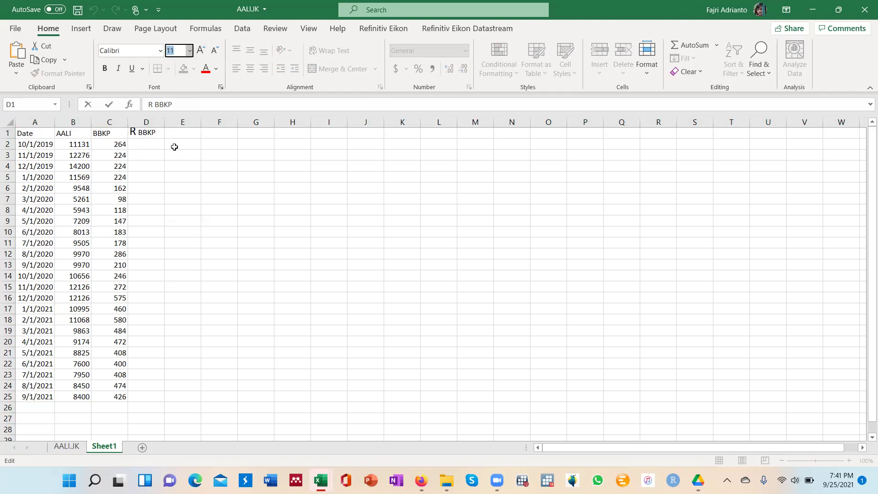
left_click(172, 166)
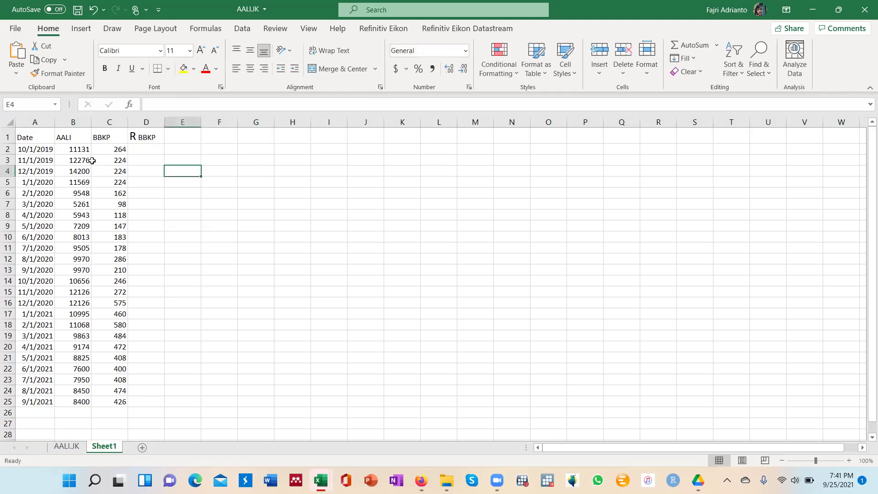
left_click(147, 150)
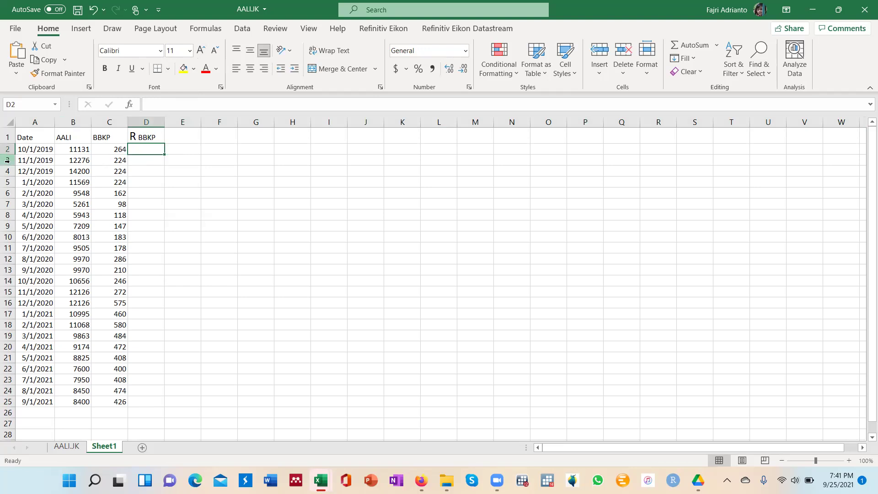
left_click(148, 159)
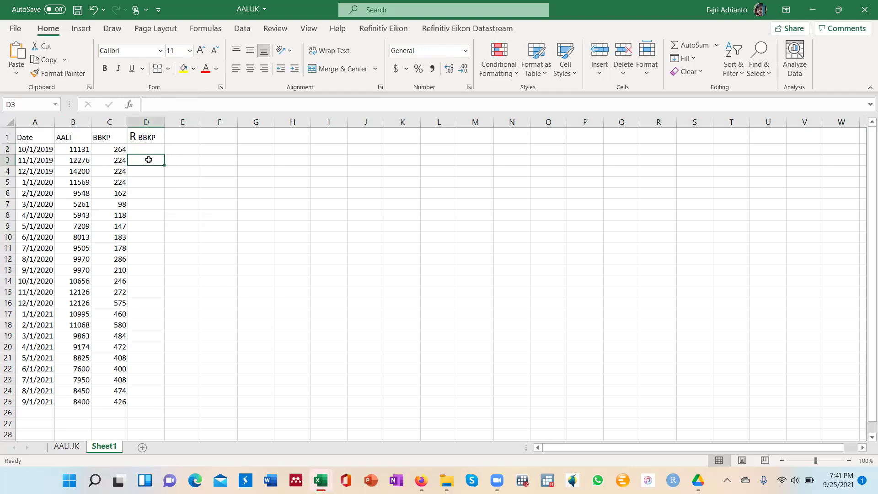
type("=")
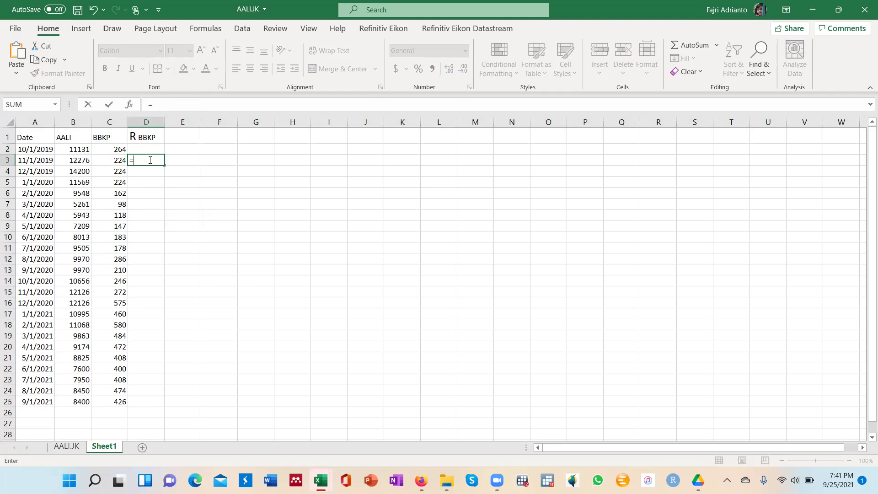
left_click(155, 137)
key("Escape")
Step: Change the header in D1 to R AALI, keeping the enlarged R
double_click(156, 137)
key("BackSpace")
key("BackSpace")
key("BackSpace")
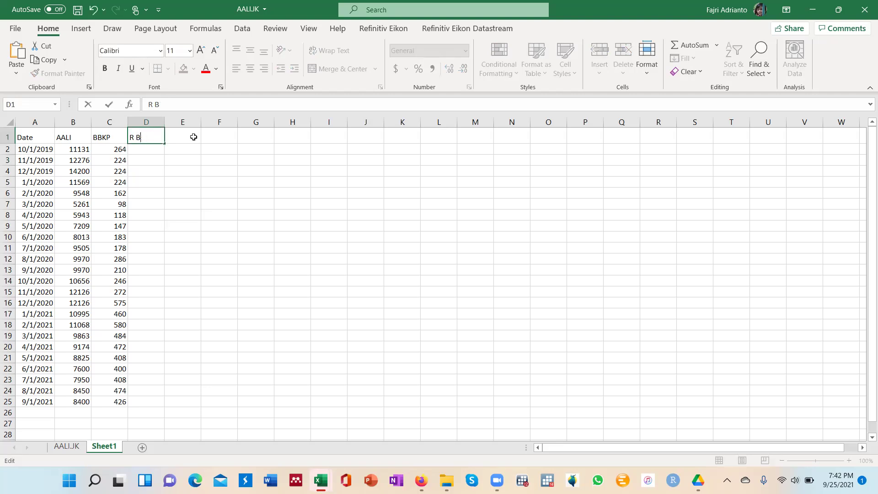
type("AALI")
Step: Calculate the 11/1/2019 AALI return in D3 with the formula =(B3-B2)/B2
left_click(149, 160)
type("=")
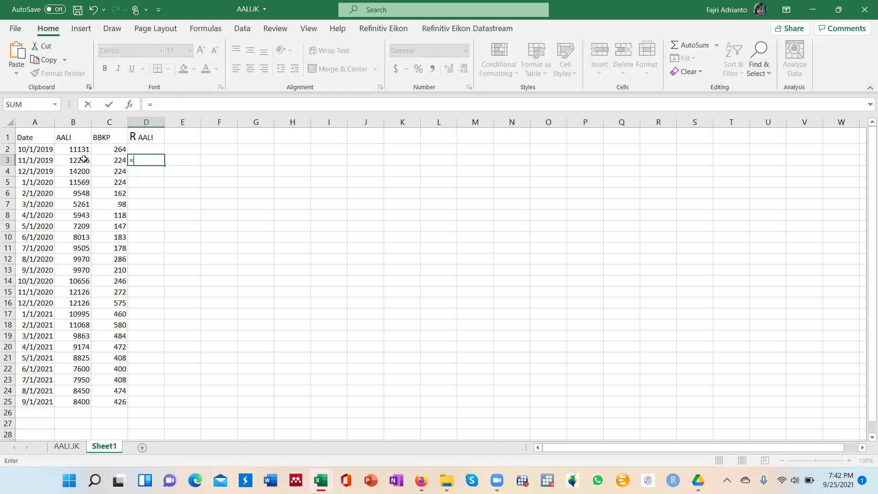
type("(")
left_click(84, 159)
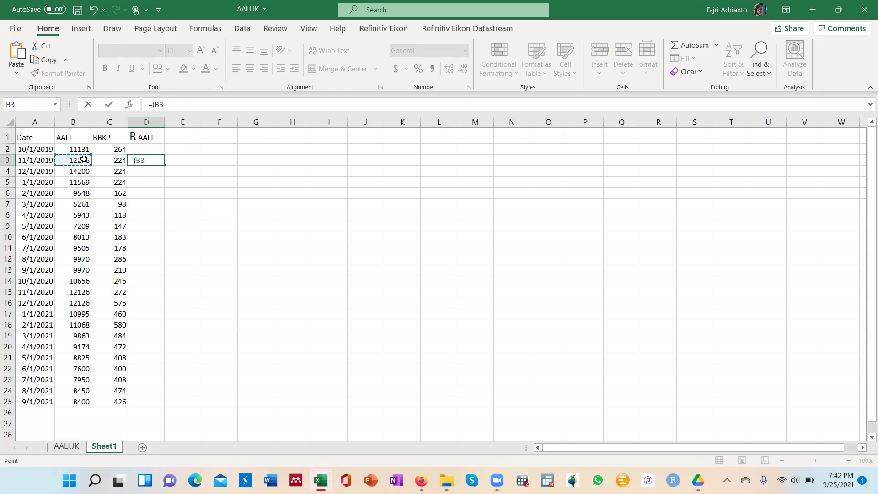
type("-")
left_click(72, 148)
type(")/")
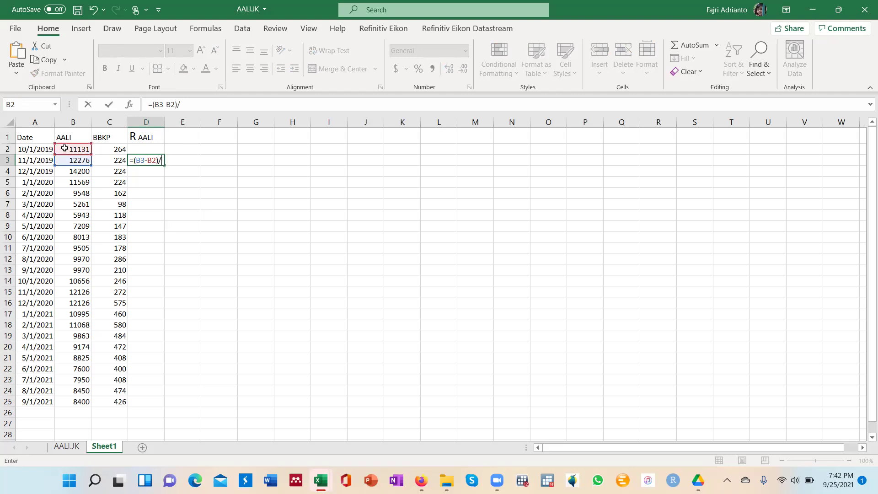
left_click(64, 148)
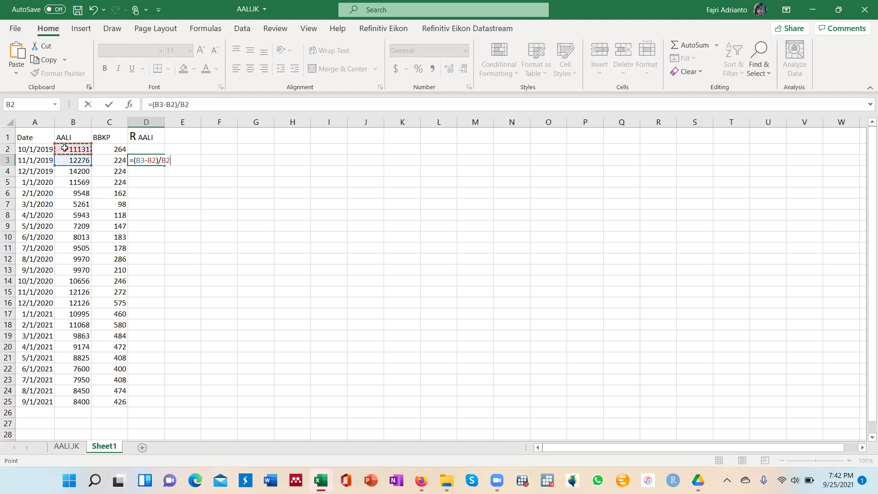
key("Return")
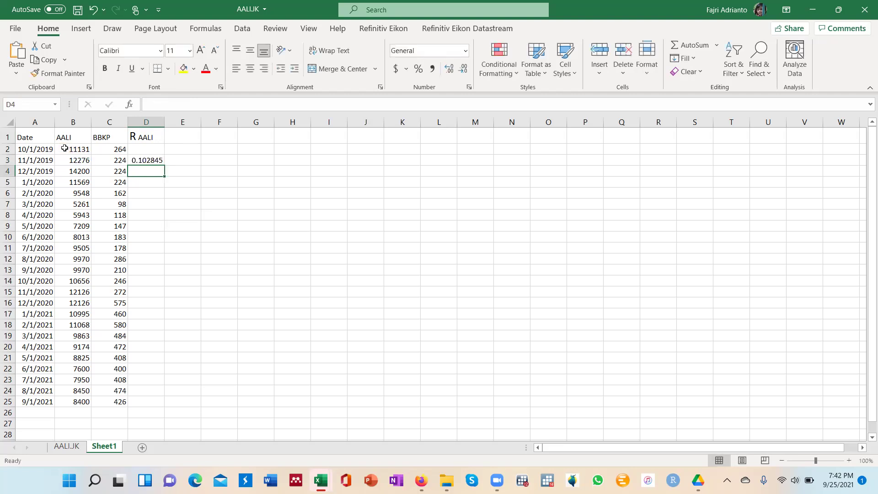
Step: Replace the AALI return formula in D3 with =B3/B2-1
left_click(142, 160)
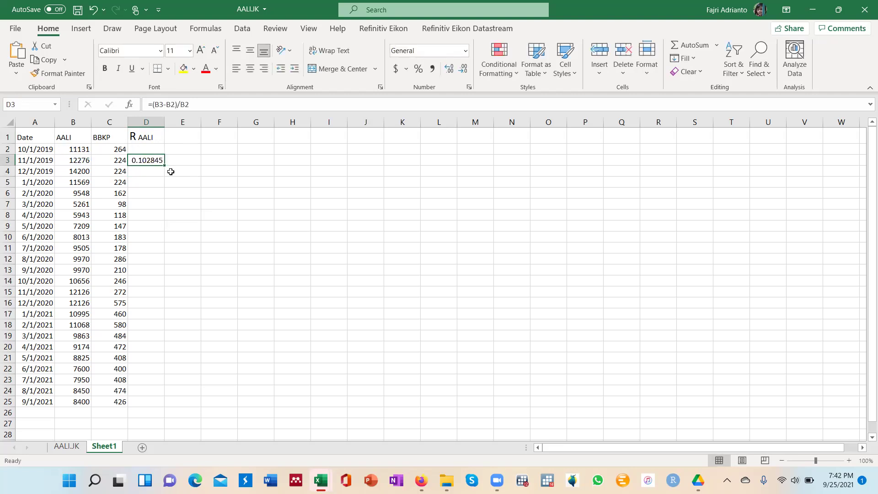
type("=")
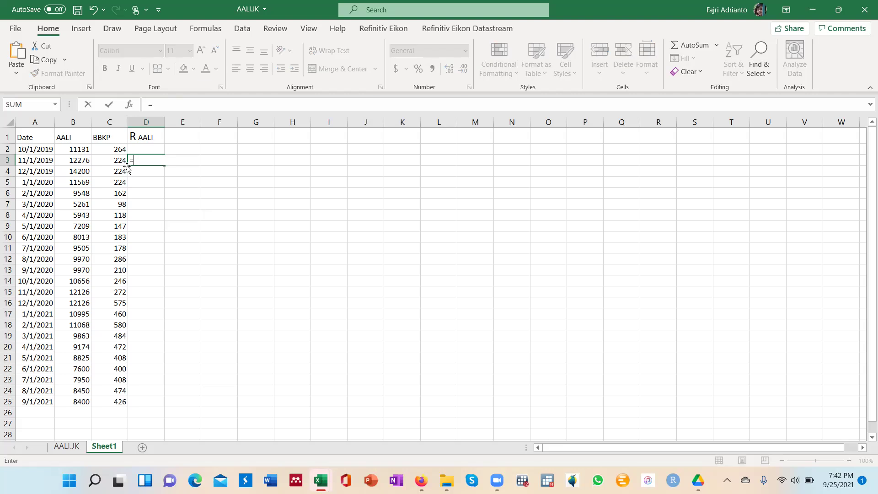
left_click(79, 161)
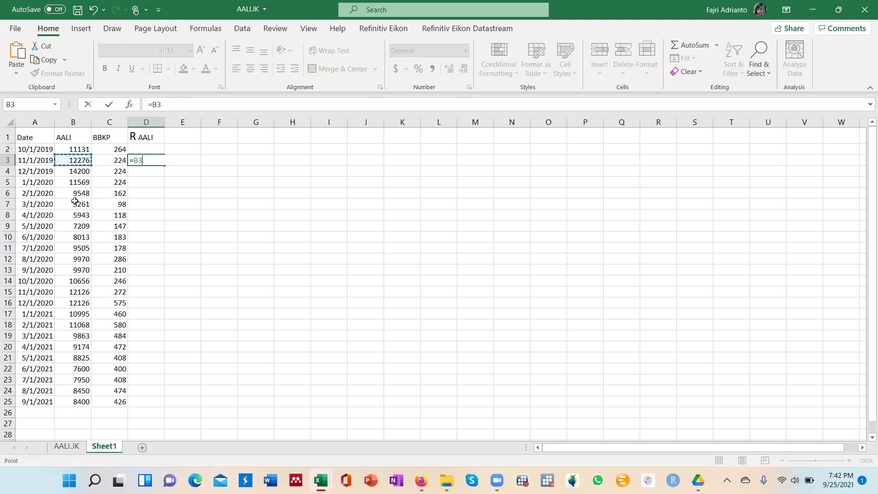
type("/")
left_click(69, 149)
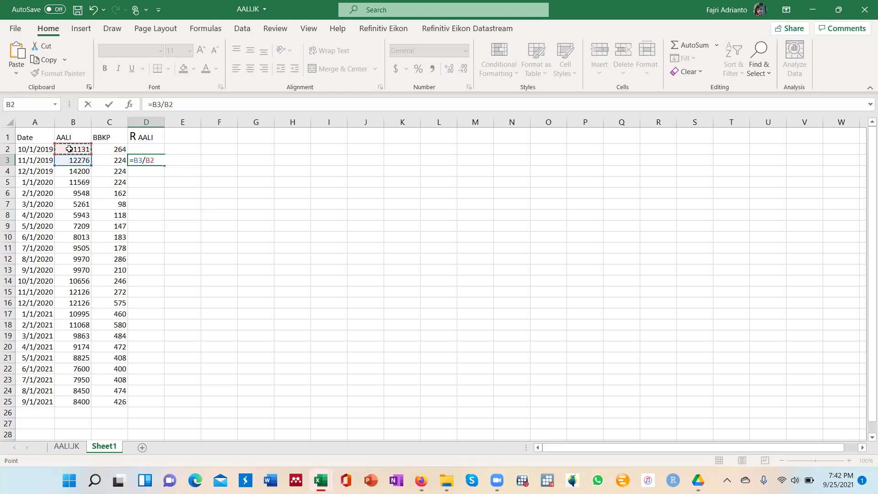
type("-1")
key("Return")
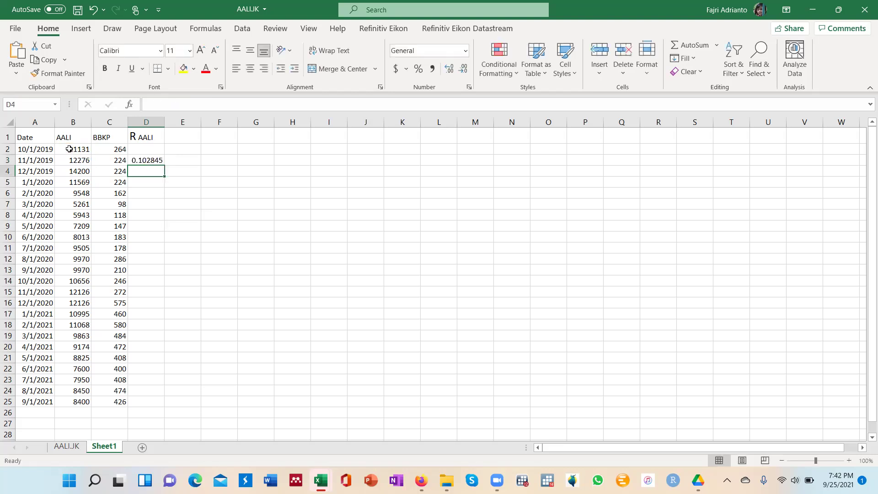
Step: Fill the AALI return formula from D3 down to D25 and show the returns with four decimal places
left_click(142, 158)
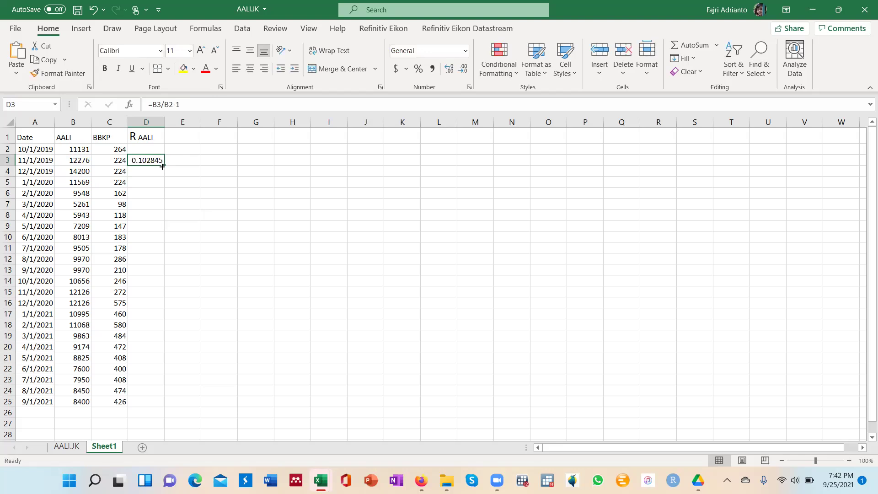
double_click(163, 165)
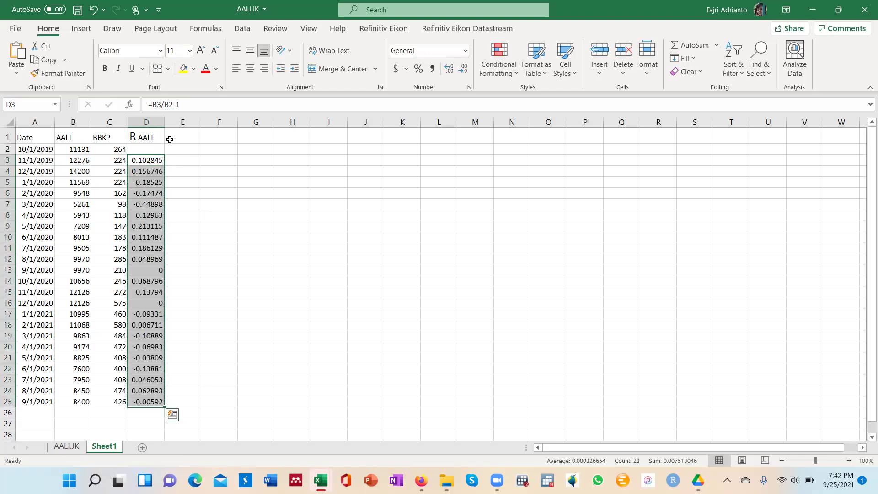
left_click(463, 70)
left_click(463, 69)
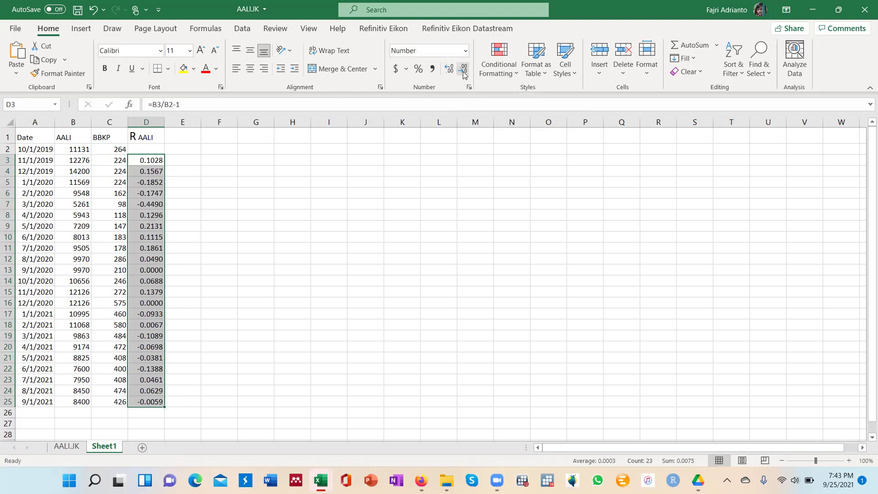
Step: Copy the R AALI header from D1 to E1 and change the copy to R BBKP
left_click(134, 137)
key("ctrl+c")
left_click(182, 136)
key("ctrl+v")
key("F2")
key("BackSpace")
key("BackSpace")
key("BackSpace")
key("BackSpace")
type("BBKP")
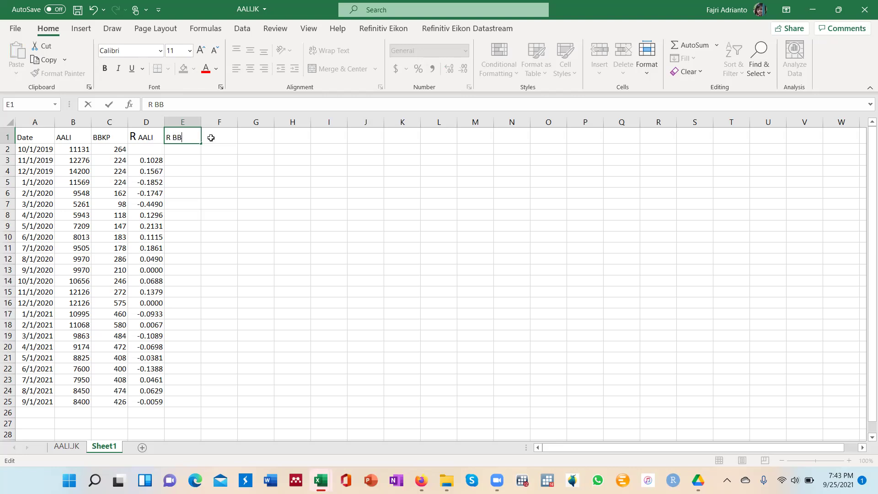
key("Return")
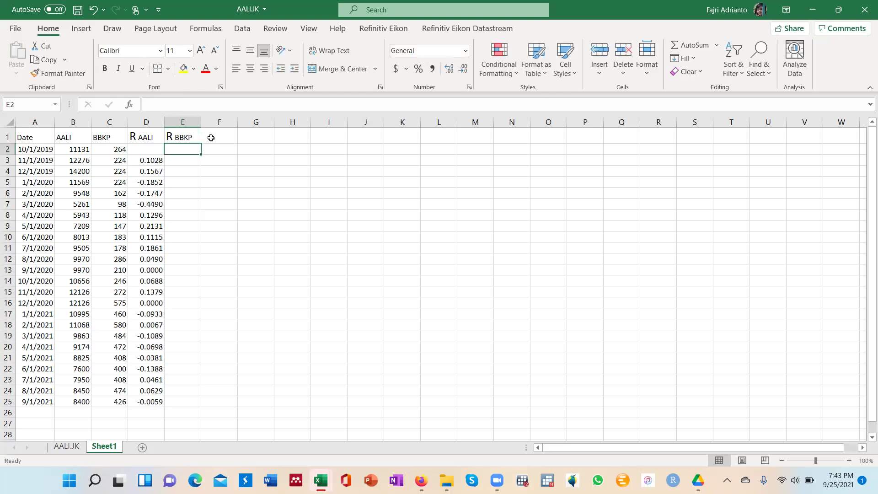
left_click(185, 160)
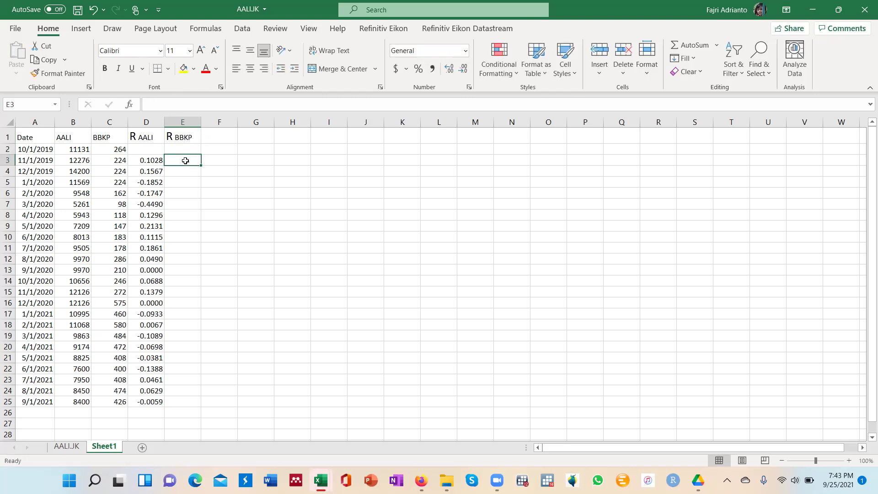
type("=")
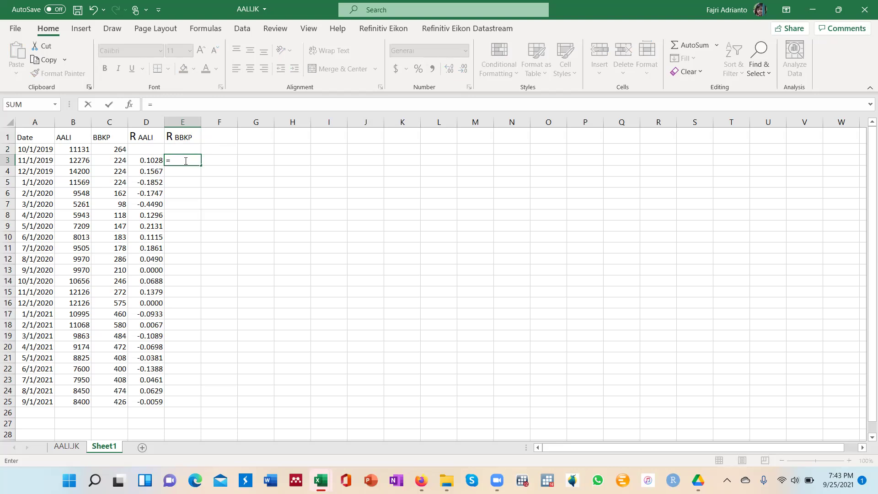
key("Escape")
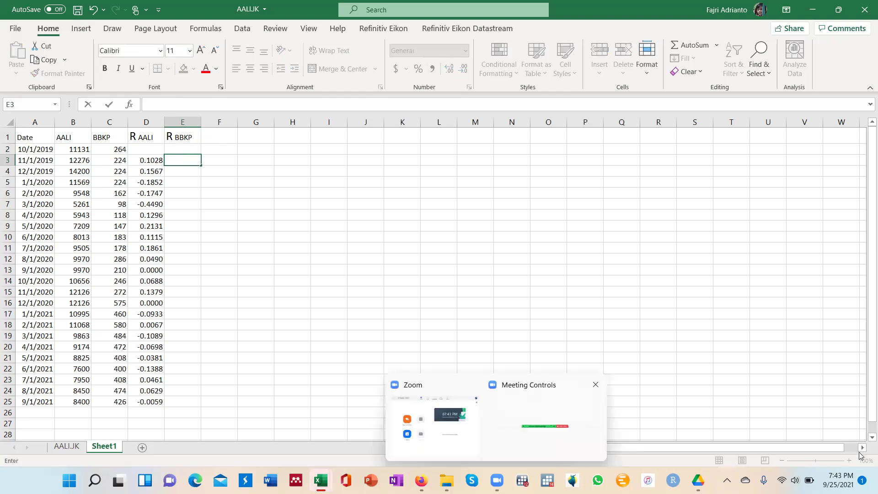
left_click(427, 296)
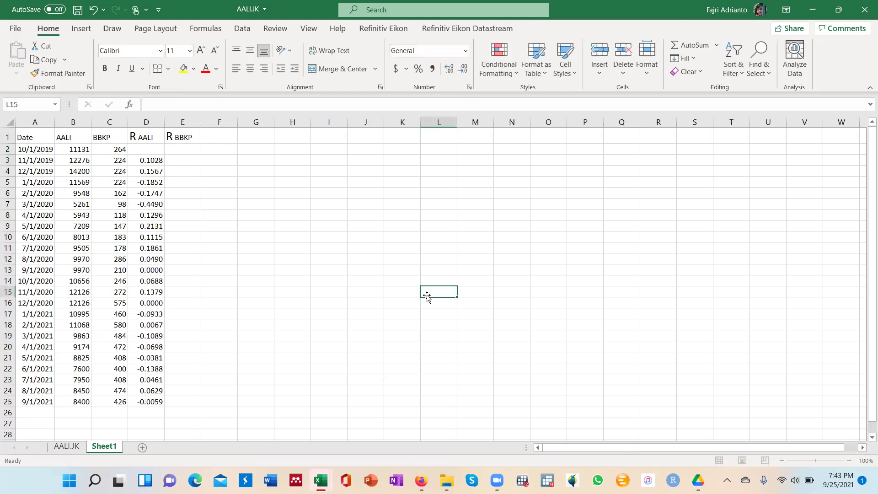
Step: Fill the return formula from D3 across to E3 for BBKP and check the cell references in E3
left_click(849, 460)
left_click(849, 460)
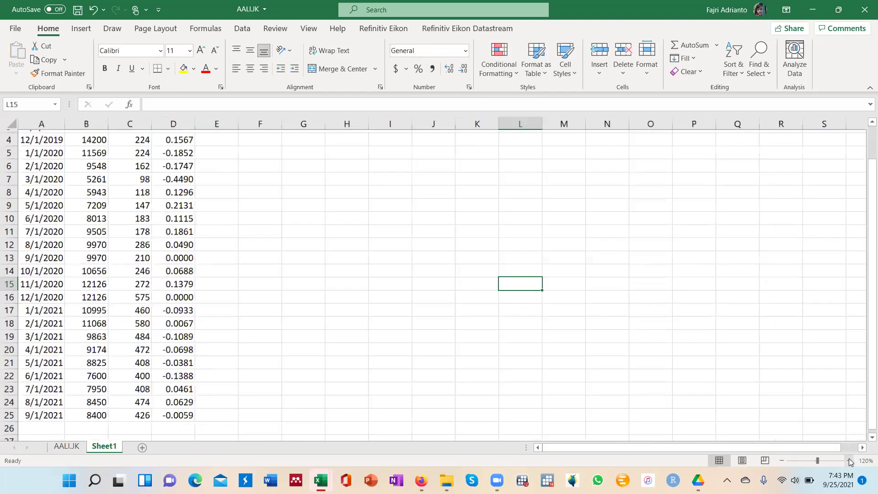
left_click(850, 461)
scroll(340, 286, "up", 2)
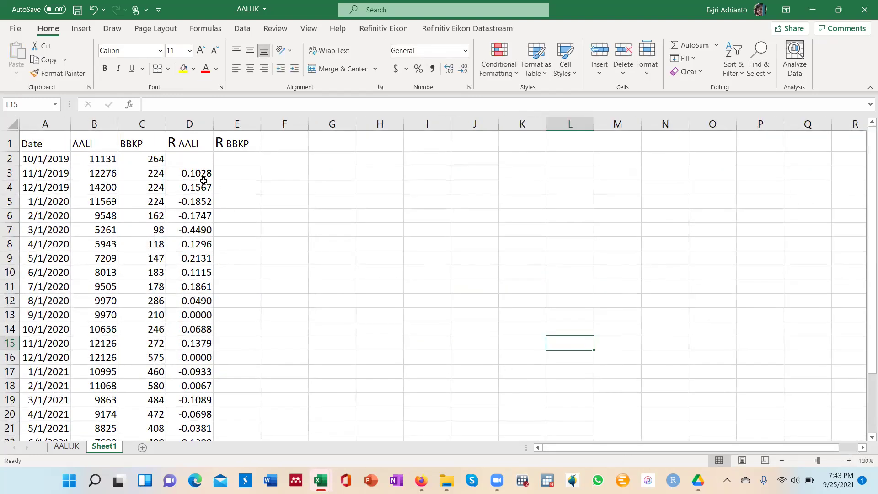
left_click(204, 182)
left_click(204, 174)
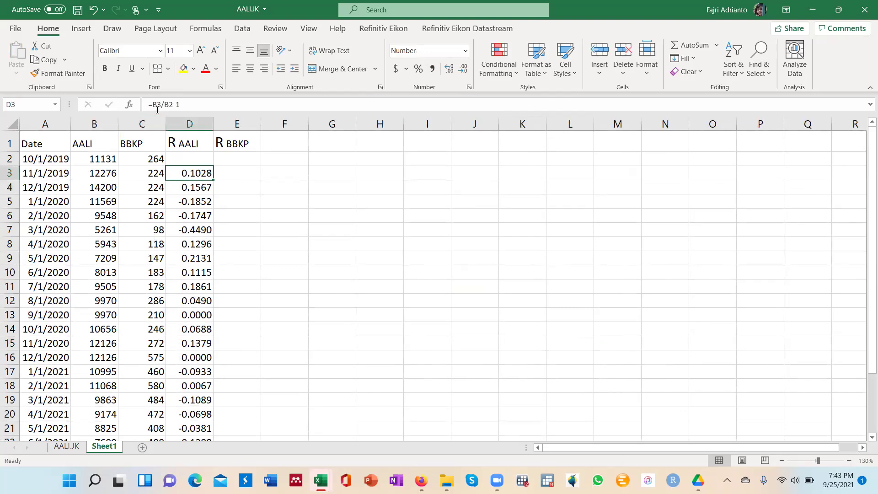
left_click_drag(226, 181, 243, 178)
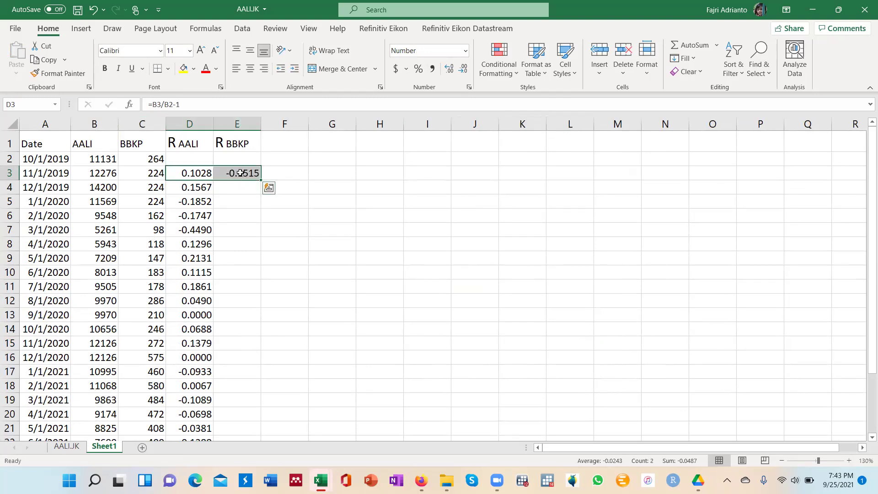
double_click(240, 173)
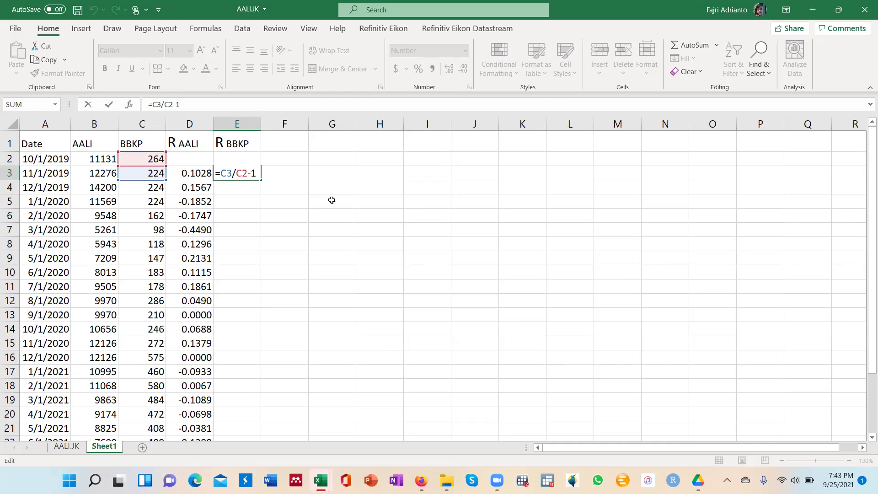
key("Return")
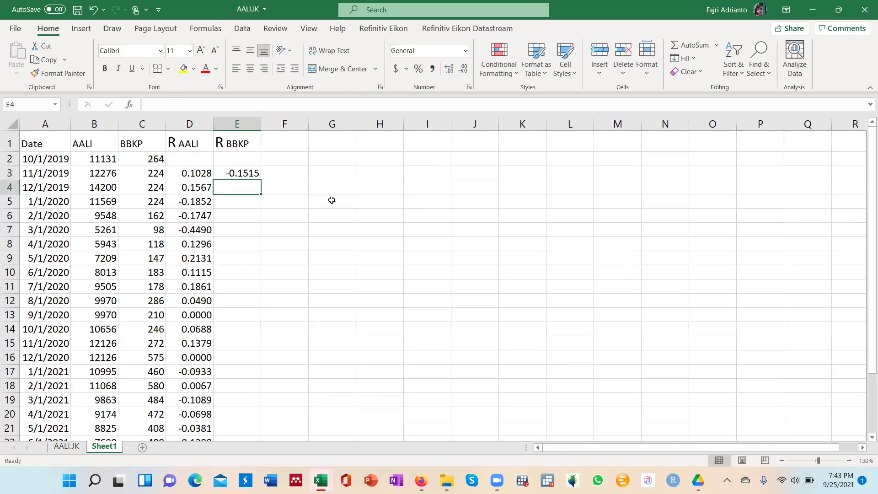
Step: Fill the BBKP return formula from E3 down to E25
left_click(250, 175)
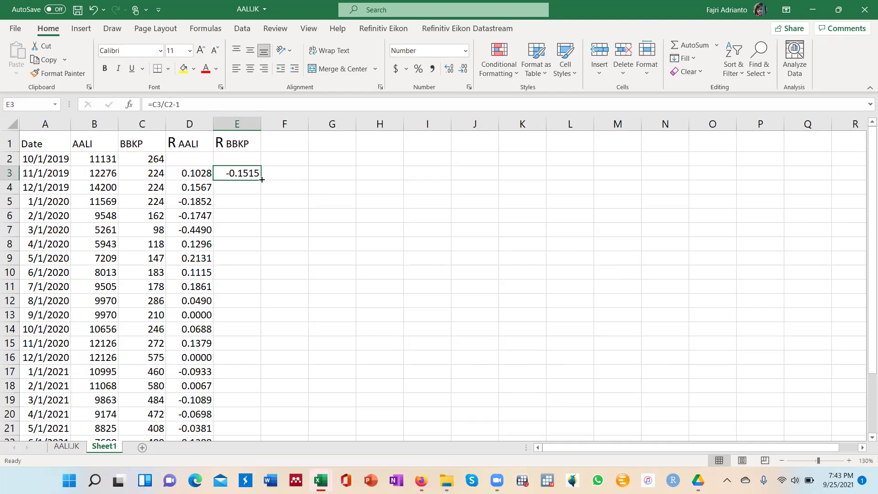
mouse_move(262, 180)
left_mouse_down()
mouse_move(255, 243)
mouse_move(258, 180)
left_mouse_up()
double_click(260, 180)
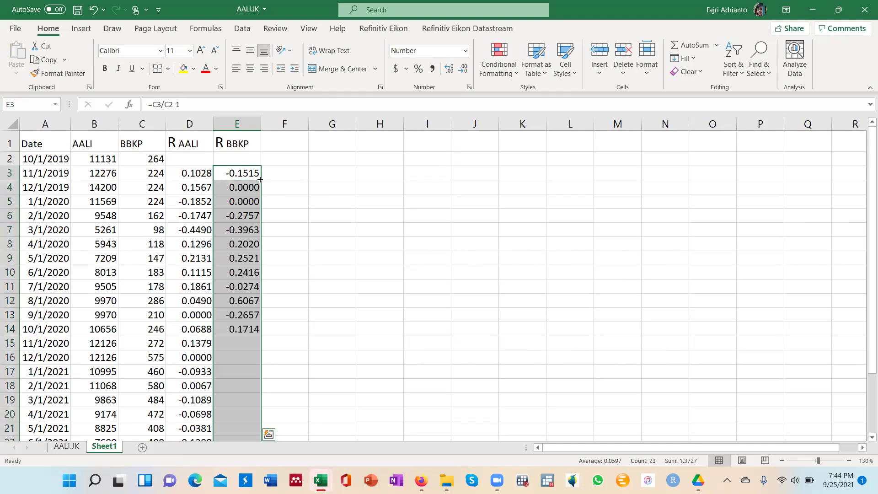
scroll(208, 319, "down", 2)
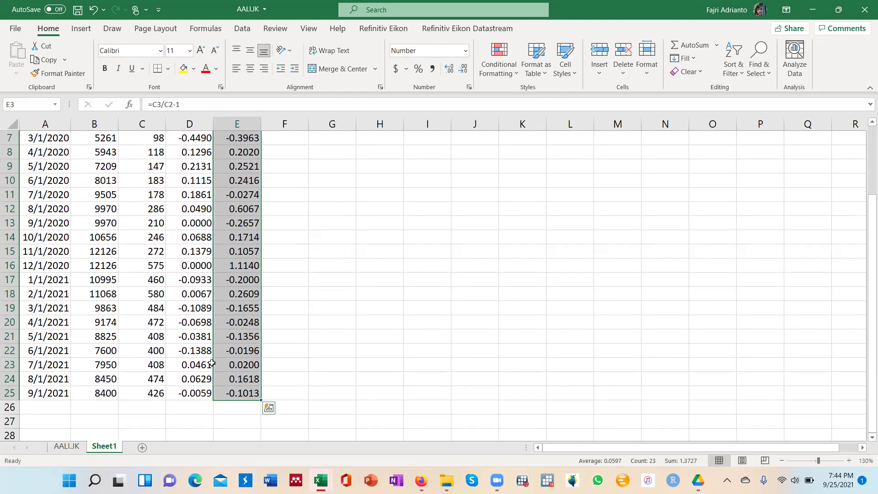
scroll(269, 408, "up", 2)
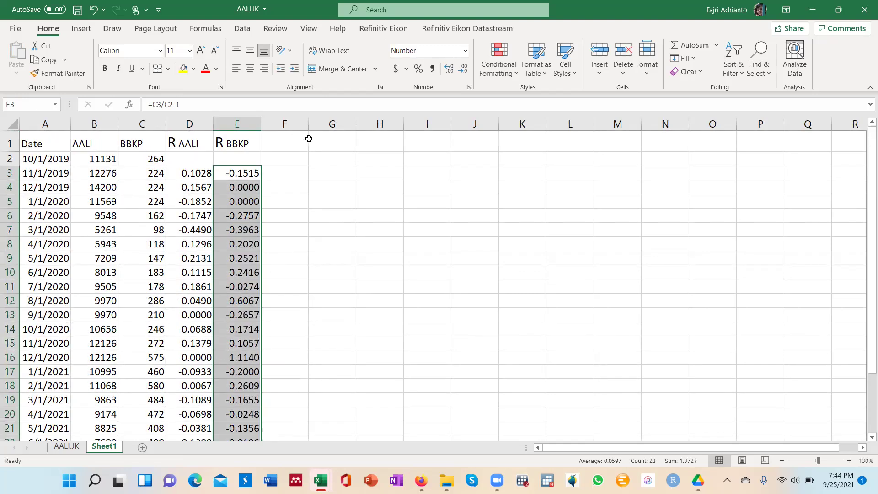
left_click(326, 142)
type("E")
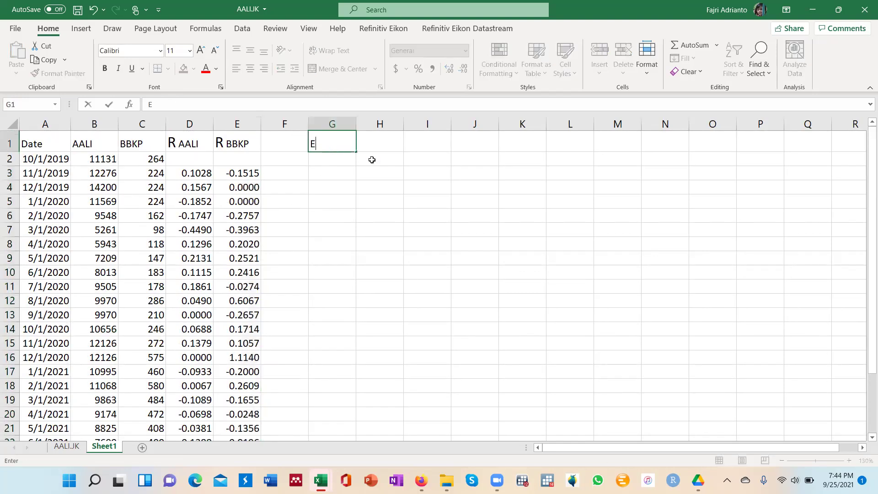
type("R")
left_click(329, 197)
Step: Copy the R BBKP header from E1 to G1 and change the copy to ER AALI
left_click(236, 144)
key("ctrl+c")
left_click(323, 146)
key("ctrl+v")
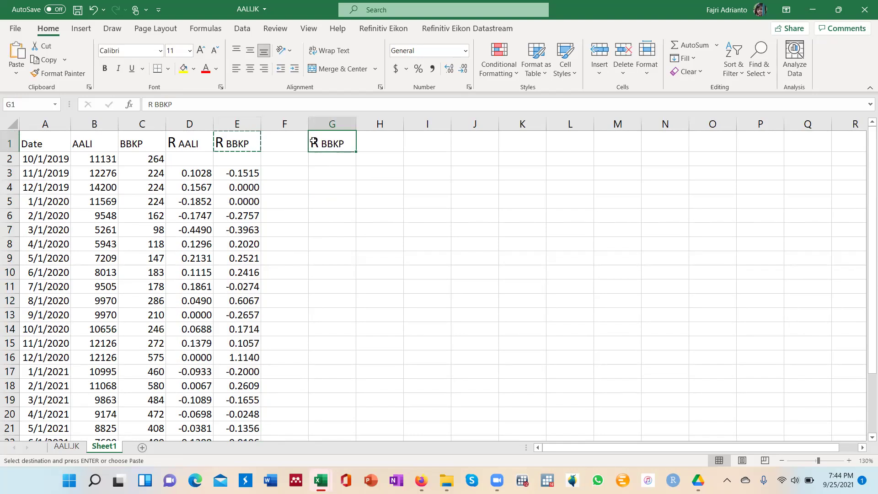
double_click(311, 144)
type("E")
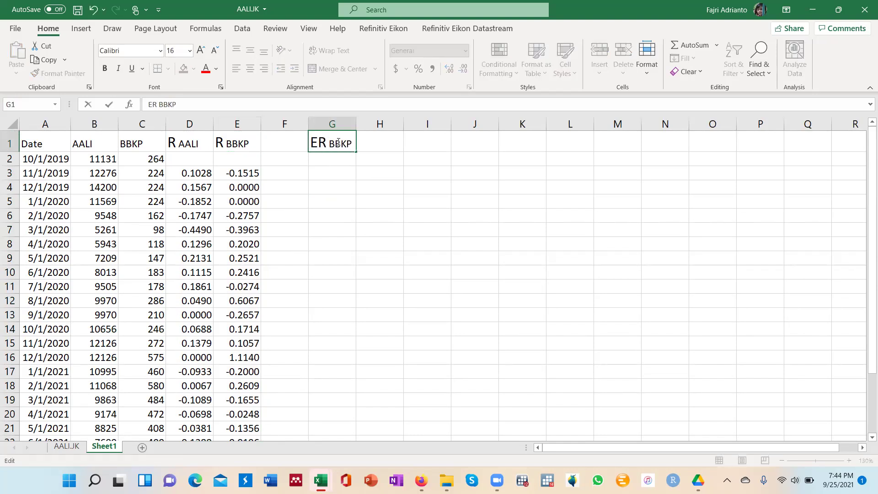
left_click_drag(353, 144, 330, 142)
type("AALI")
left_click(336, 161)
Step: Calculate AALI's expected return in H1 with the formula =AVERAGE(D3:D25)
left_click(379, 142)
type("=")
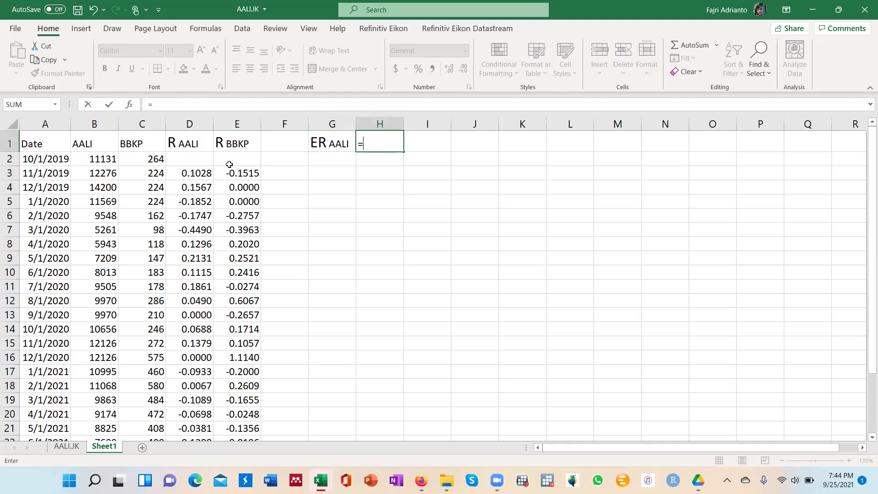
scroll(203, 175, "down", 1)
scroll(203, 176, "down", 1)
scroll(202, 176, "down", 1)
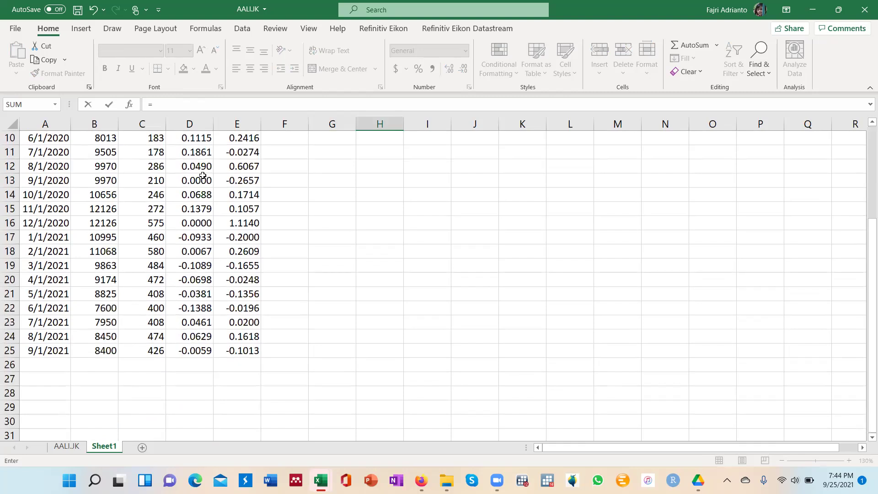
scroll(203, 175, "up", 3)
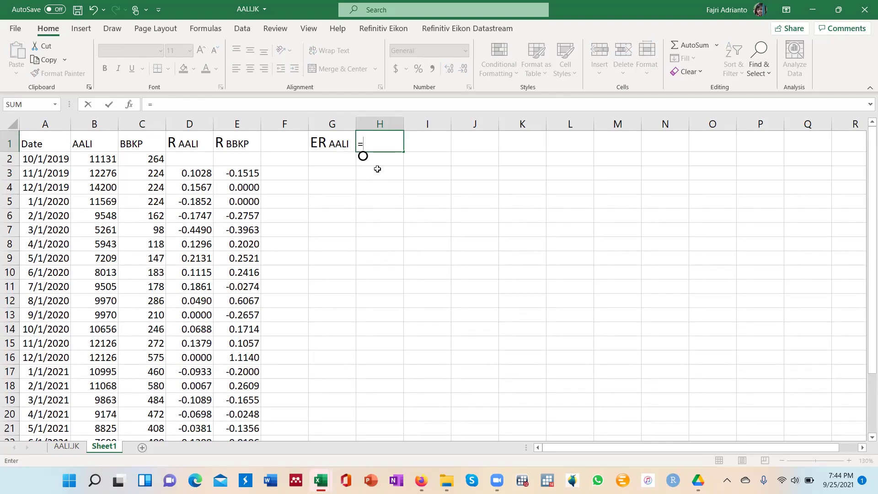
type("ave")
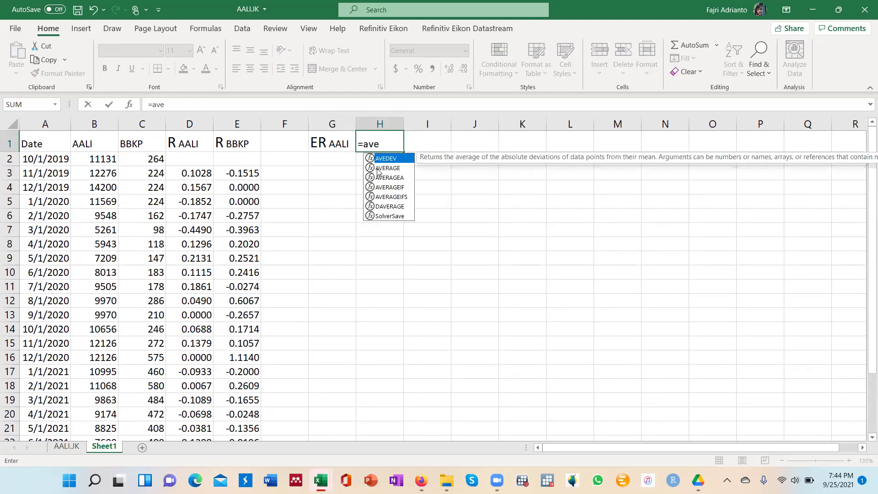
type("ra")
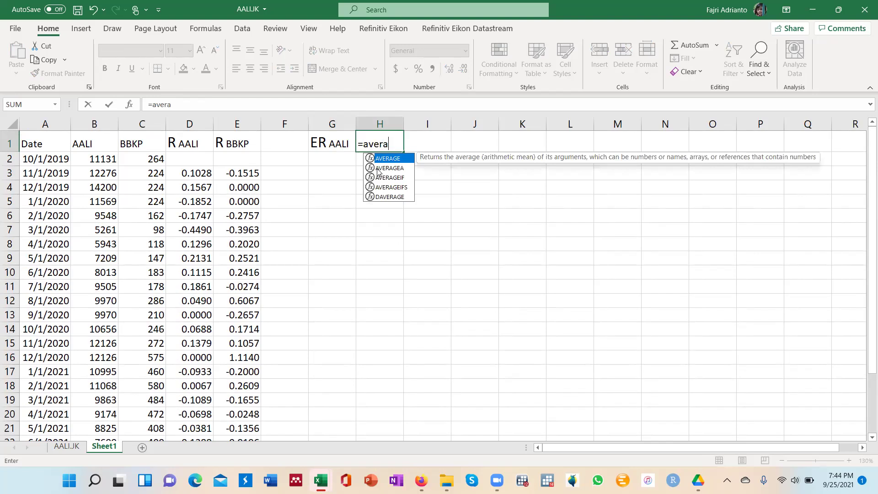
key("Tab")
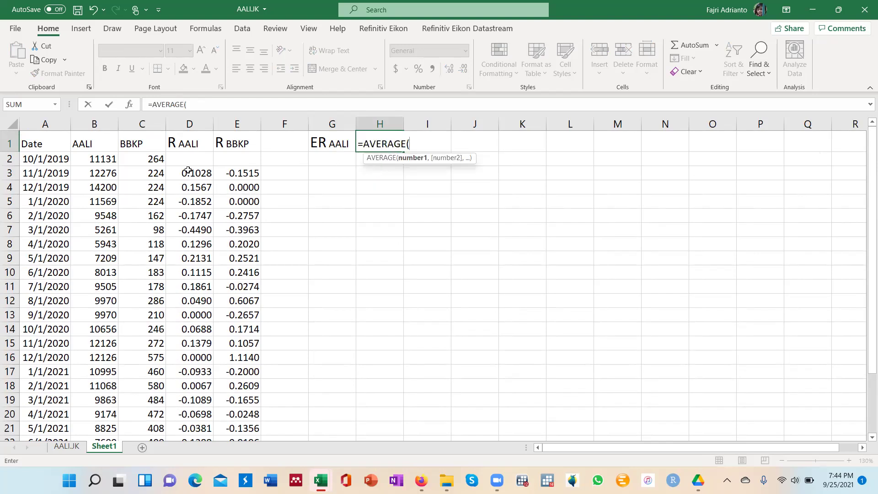
left_click_drag(188, 170, 187, 430)
scroll(325, 298, "up", 2)
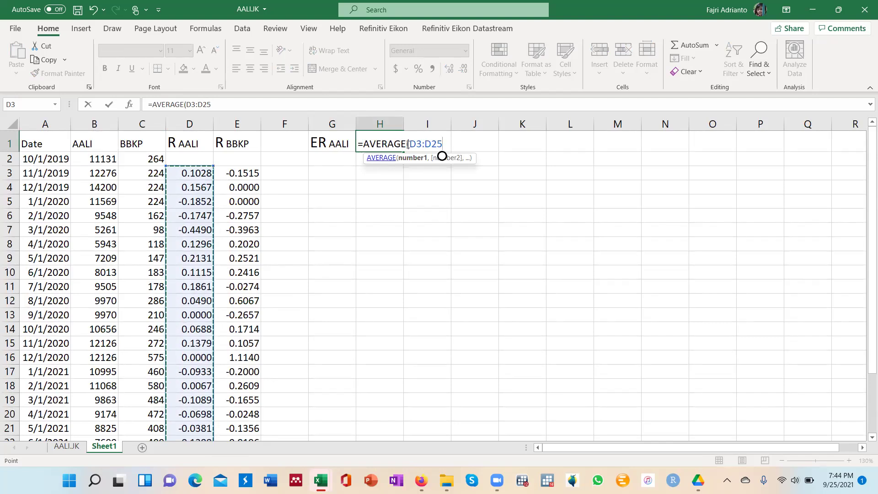
type(")")
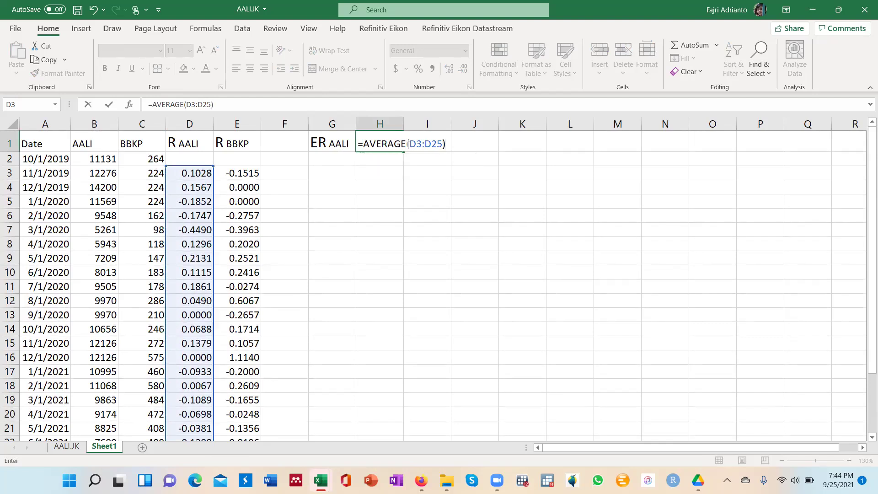
key("Return")
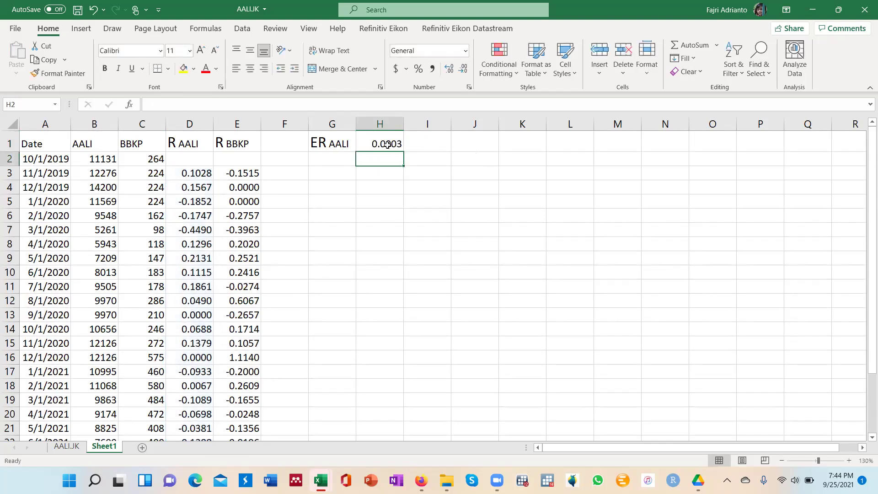
left_click(387, 146)
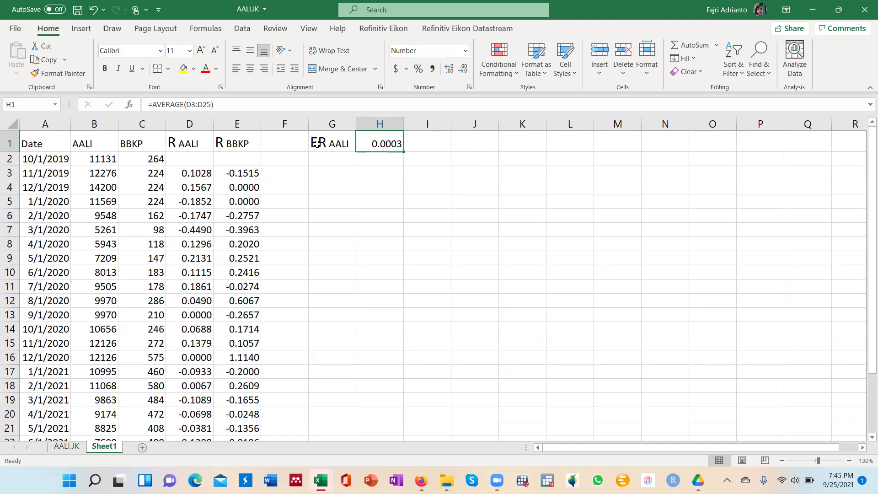
Step: Copy the ER AALI label from G1 to J1 and change the copy to ER BBKP
left_click(235, 146)
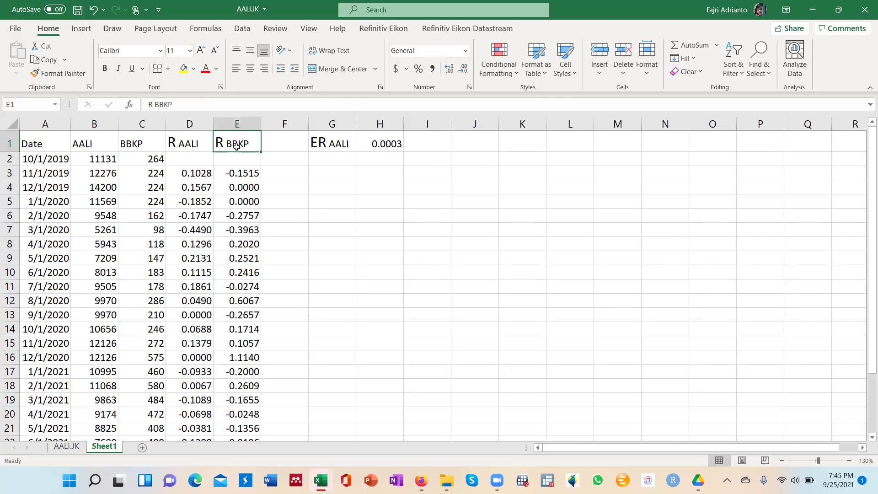
left_click(333, 145)
key("ctrl+c")
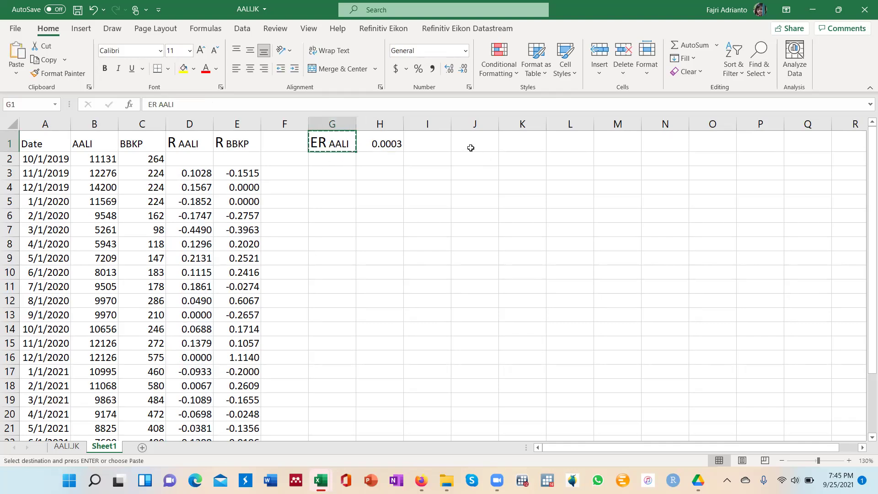
left_click(480, 143)
key("ctrl+v")
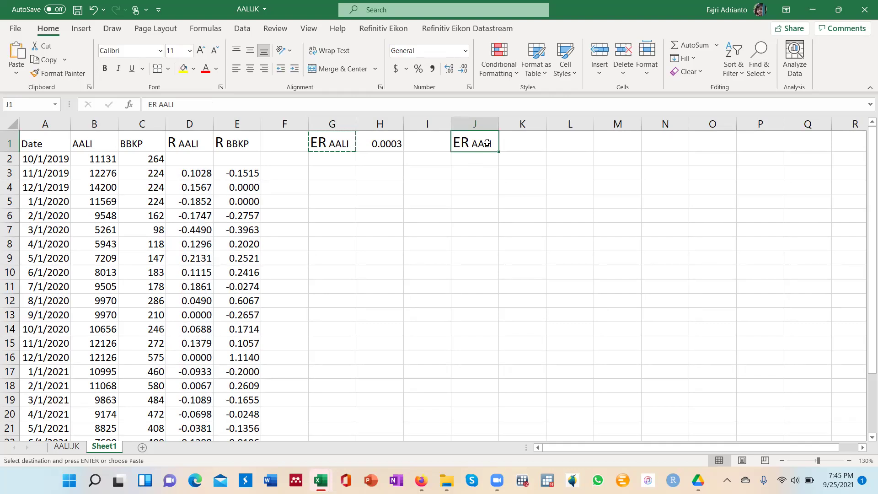
double_click(490, 142)
key("BackSpace")
key("BackSpace")
key("BackSpace")
key("BackSpace")
type("BBKP")
key("Return")
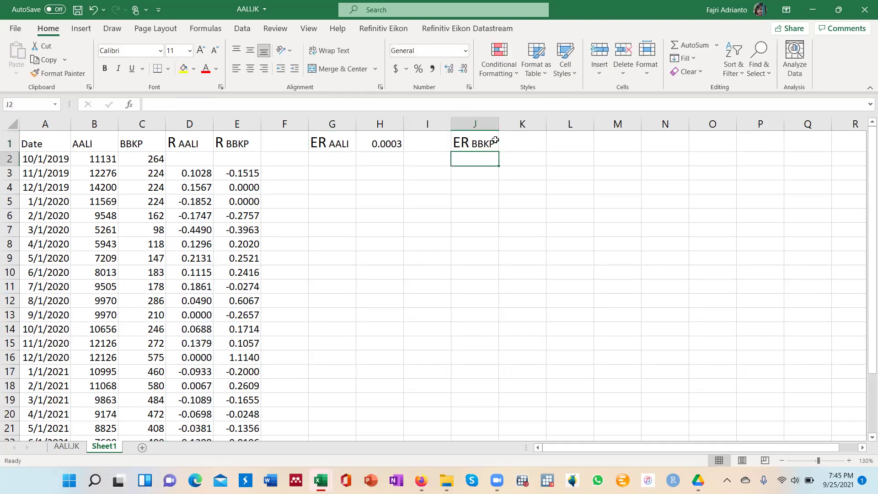
Step: Calculate BBKP's expected return in K1 with the AVERAGE function over E3:E25
left_click(520, 150)
type("=")
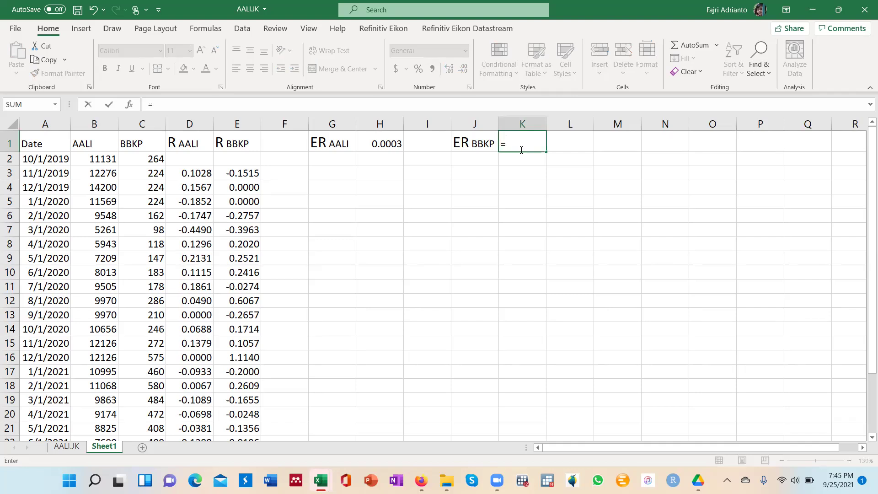
type("ave")
key("Tab")
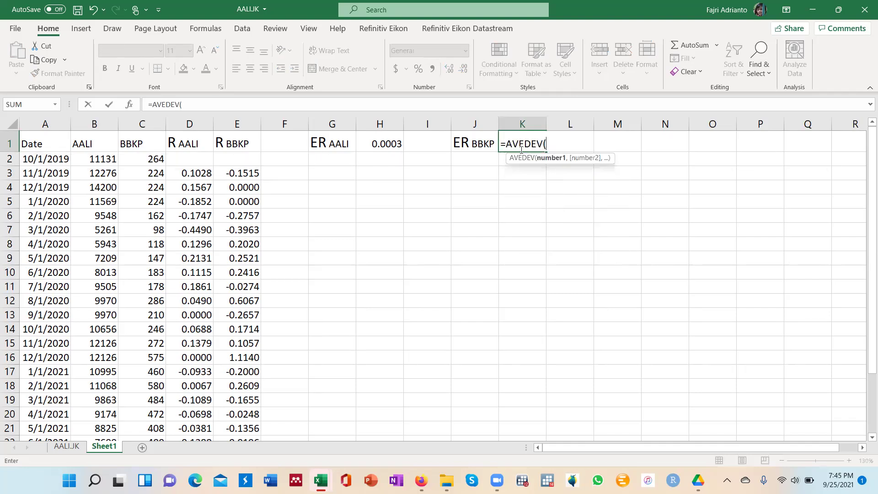
key("BackSpace")
key("BackSpace")
key("BackSpace")
key("BackSpace")
key("BackSpace")
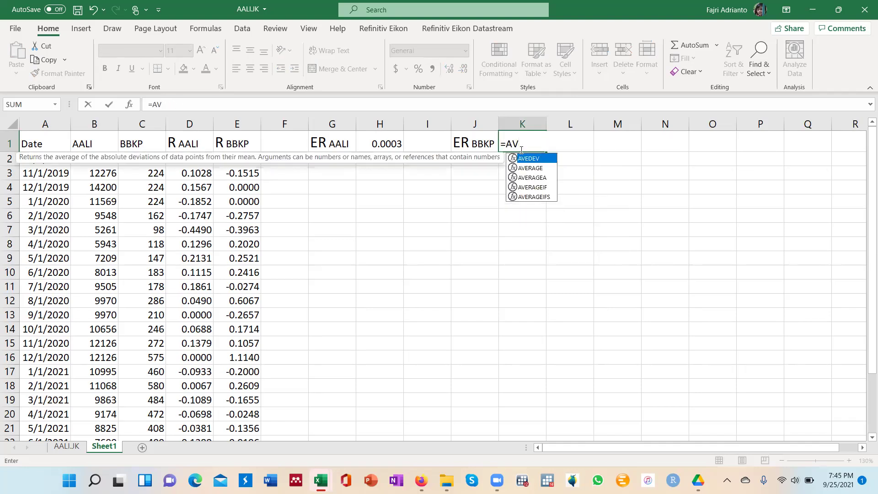
type("e")
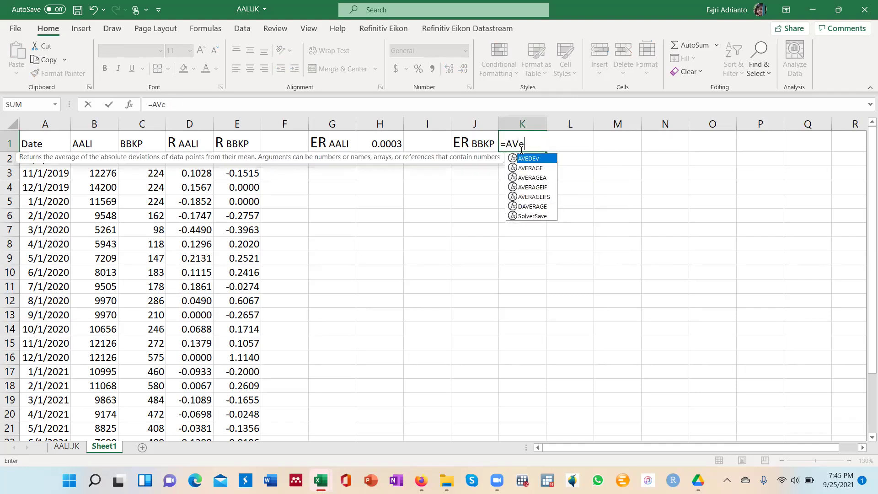
left_click(532, 167)
double_click(531, 168)
left_click(251, 176)
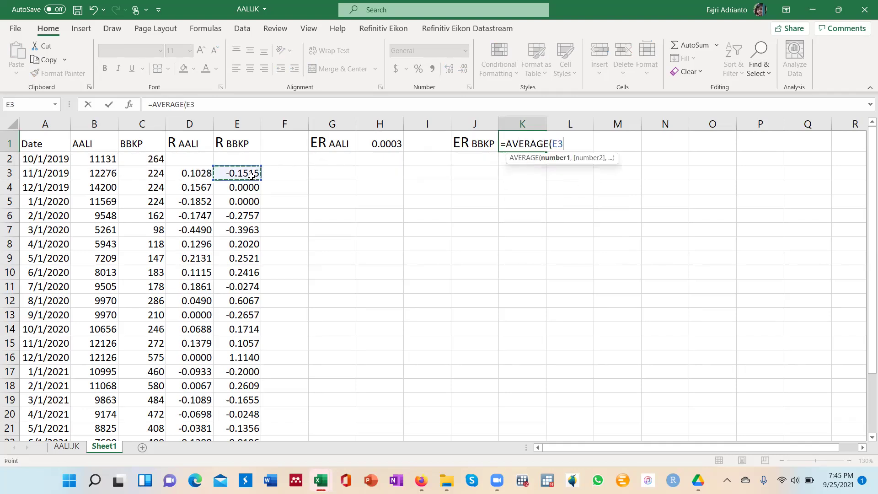
key("ctrl+shift+Down")
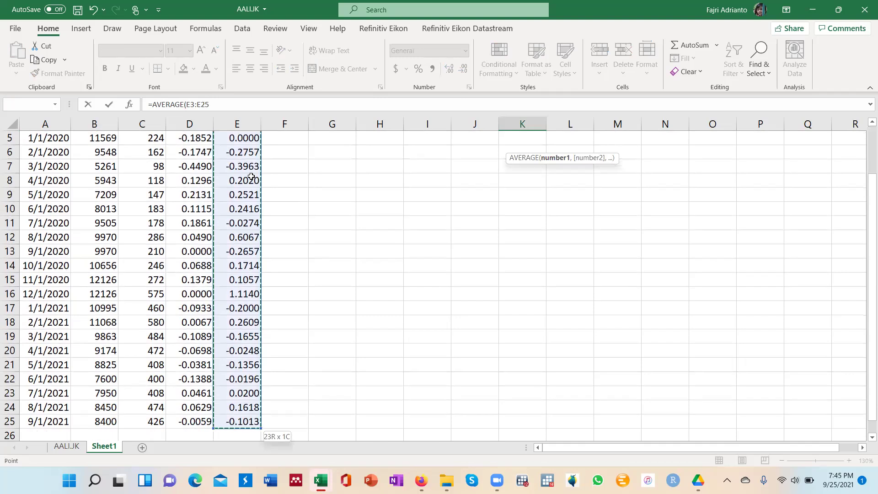
key("ctrl+shift+Up")
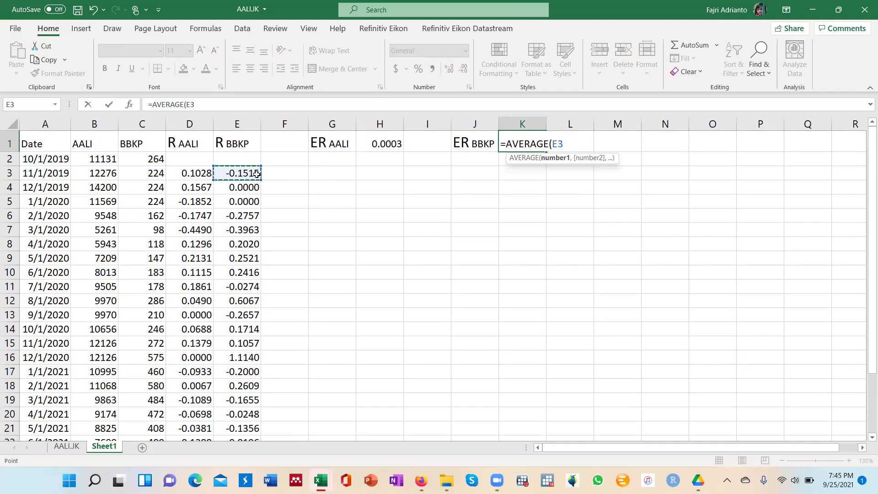
key("ctrl+shift+Down")
key("Return")
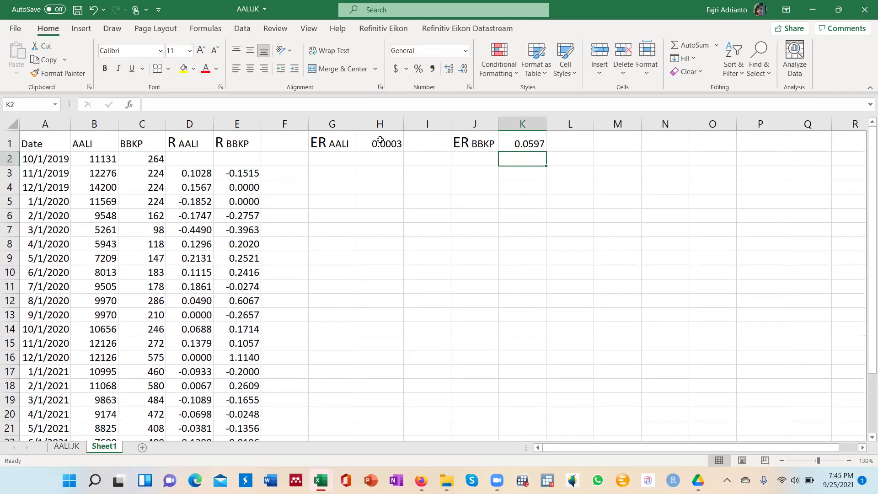
Step: Format the BBKP expected return in K1 as a percentage with three decimal places
left_click(530, 144)
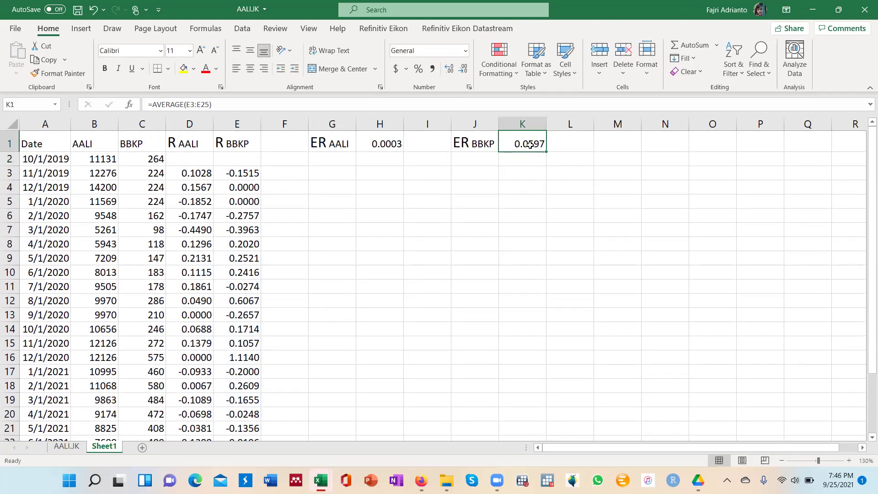
left_click(418, 70)
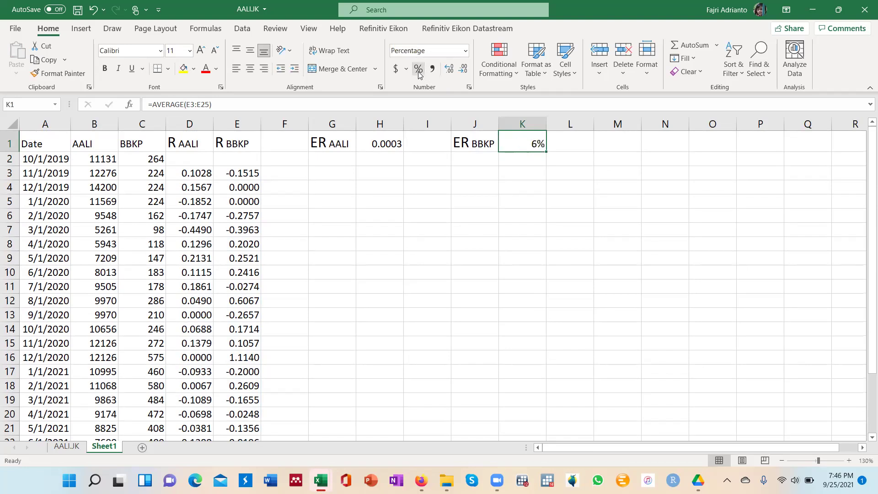
left_click(450, 72)
left_click(450, 72)
left_click(450, 72)
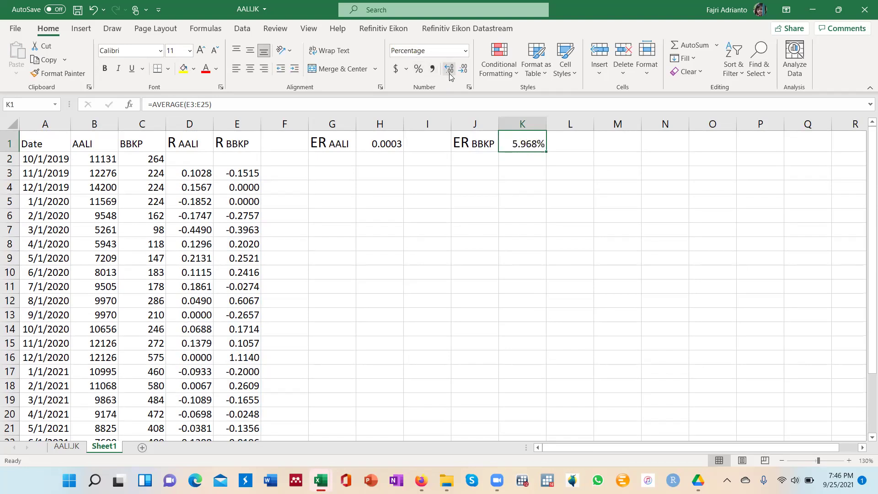
Step: Format the AALI expected return in H1 as a percentage with three decimal places
left_click(384, 148)
left_click(450, 72)
left_click(418, 71)
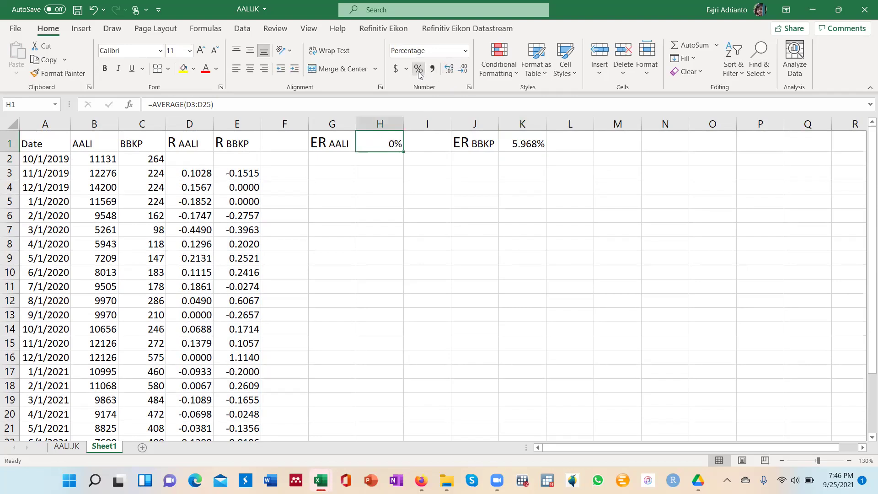
left_click(450, 72)
left_click(450, 73)
left_click(450, 72)
Step: Enter the label ST DEV AALI in G2 and fit column G's width to the text
left_click(331, 158)
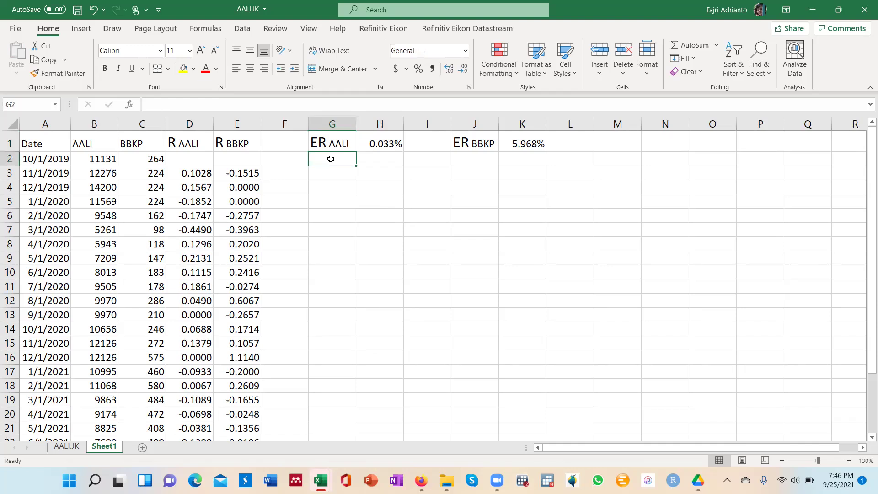
type("ST")
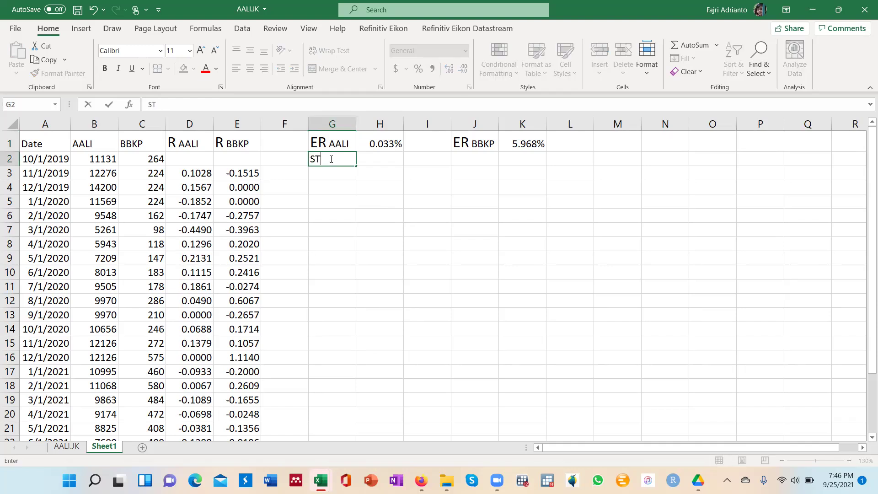
type(" DEV AALI")
key("ctrl+Return")
key("Tab")
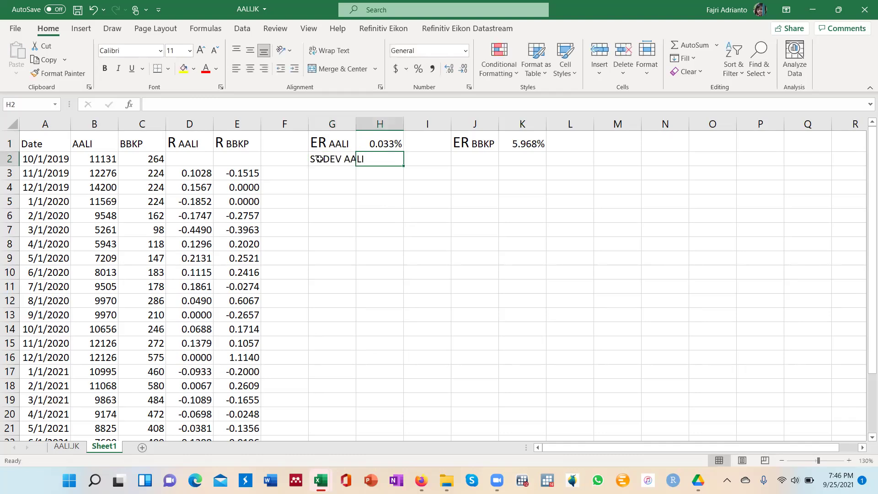
double_click(356, 124)
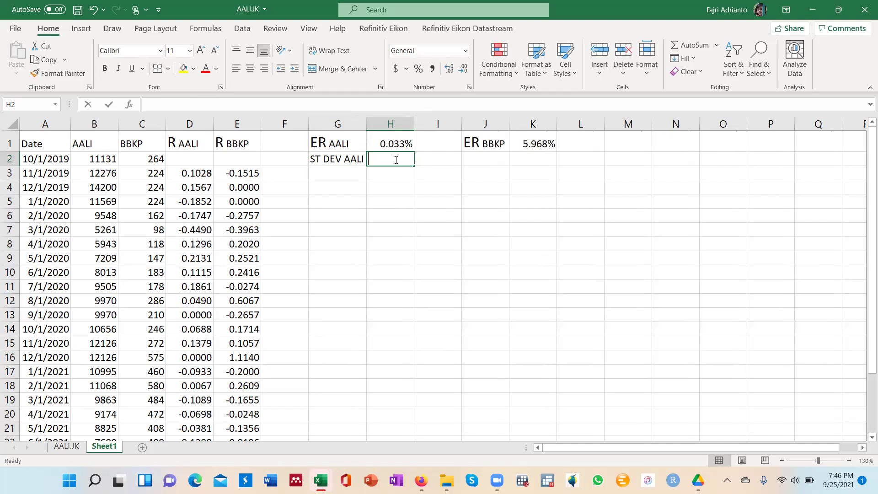
Step: Calculate AALI's standard deviation in H2 with the STDEV function over D3:D25
type("=st")
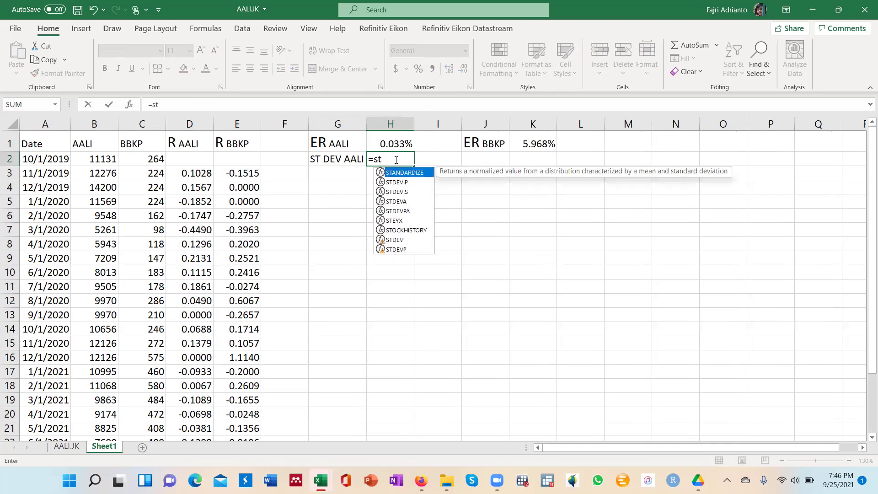
type("dev")
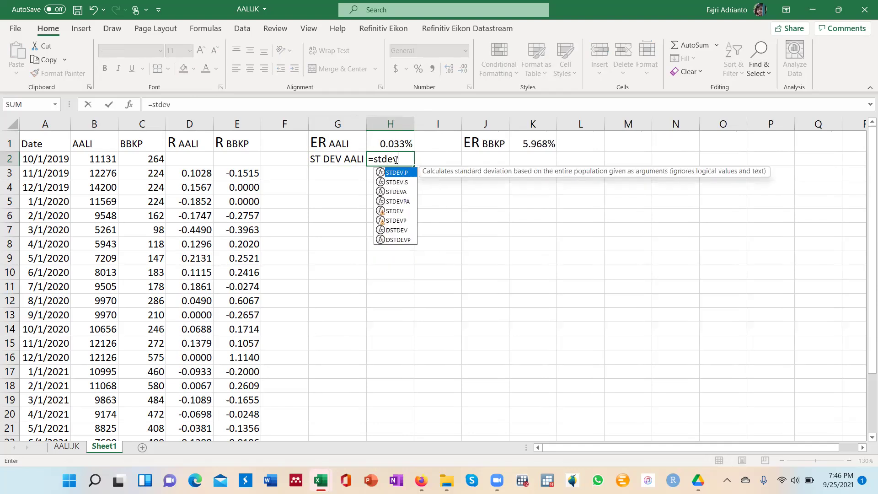
type("(")
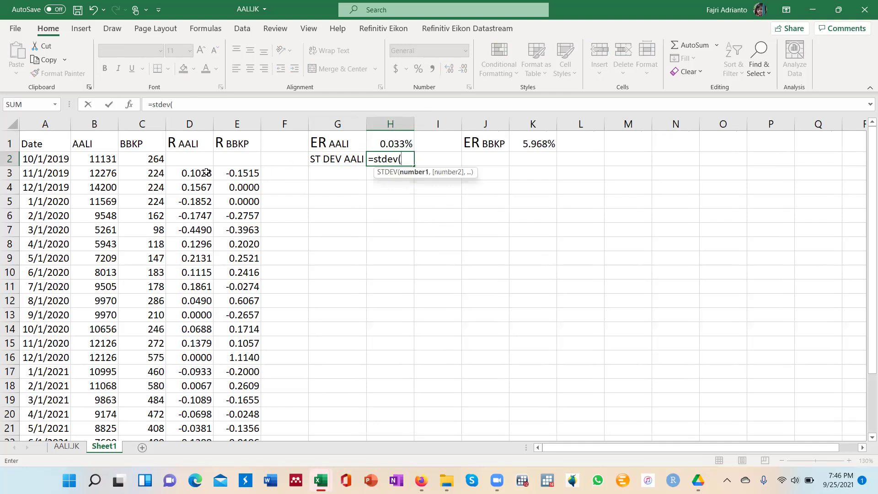
left_click(183, 173)
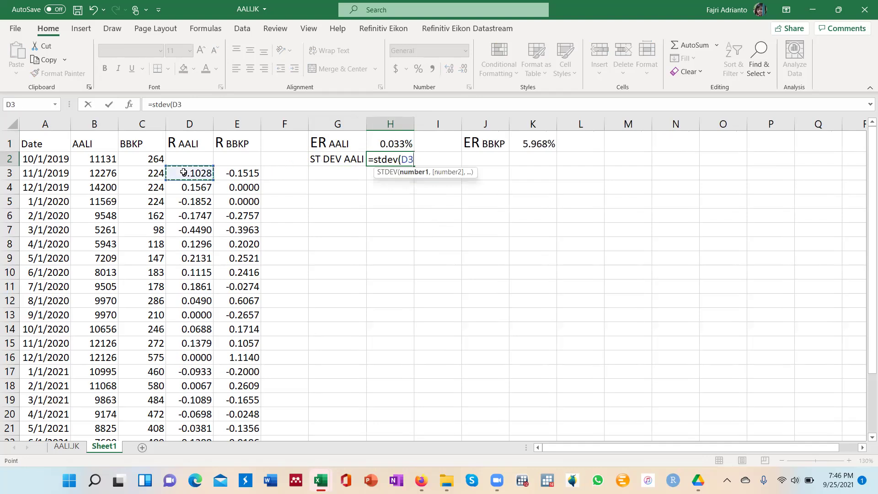
key("ctrl+shift+Down")
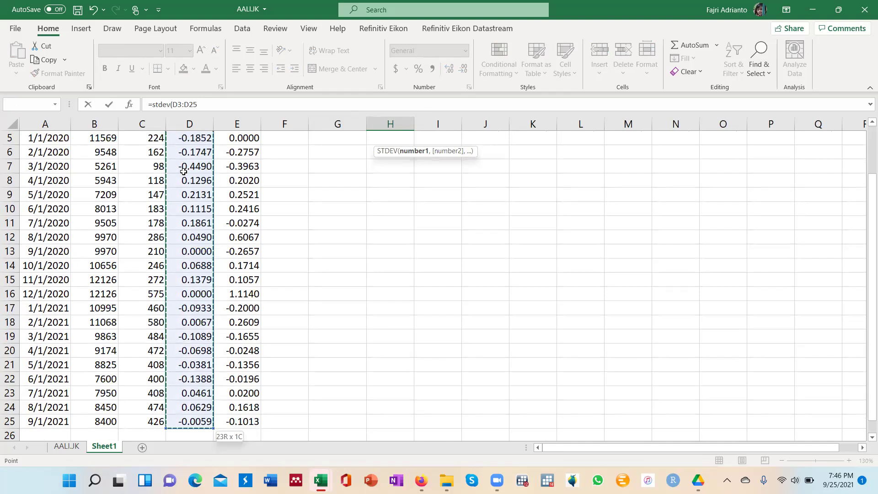
key("Return")
scroll(413, 171, "up", 1)
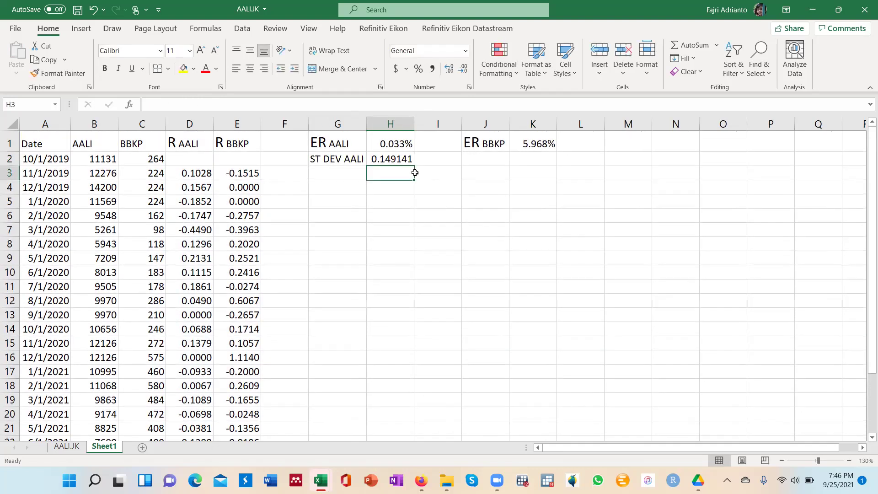
Step: Format the AALI standard deviation in H2 as a percentage with two decimal places
key("Up")
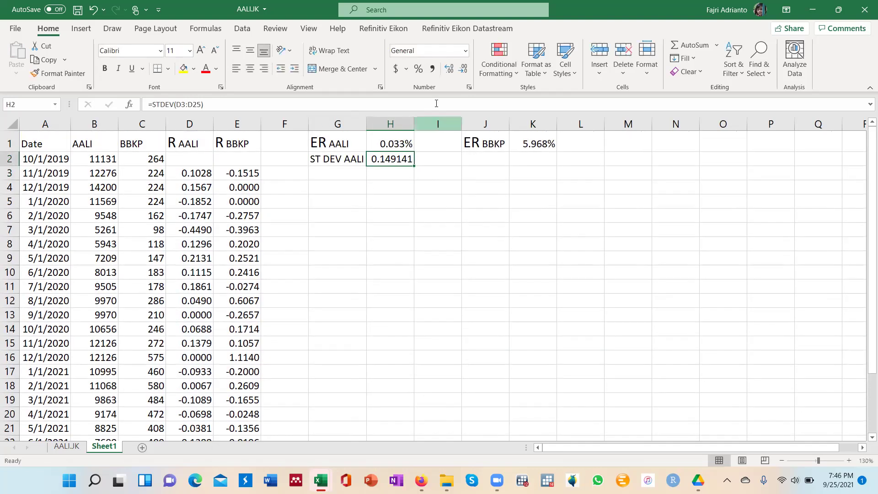
left_click(465, 68)
left_click(464, 69)
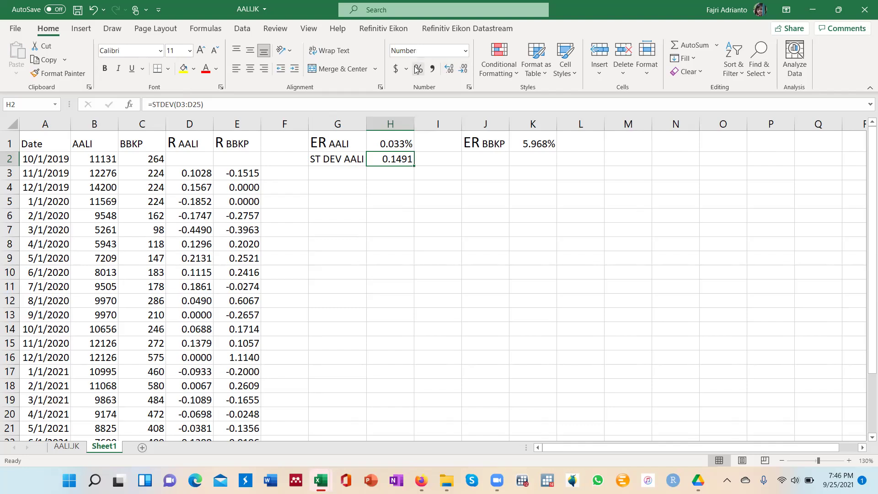
left_click(418, 69)
left_click(455, 71)
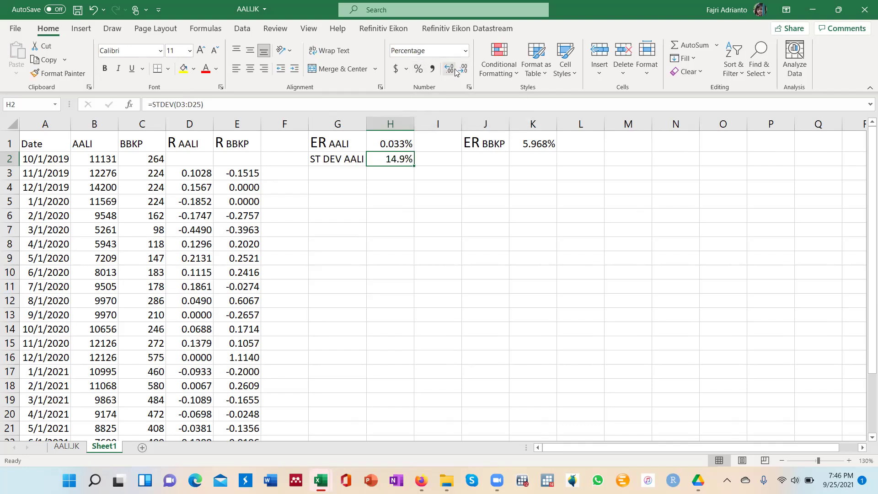
left_click(455, 70)
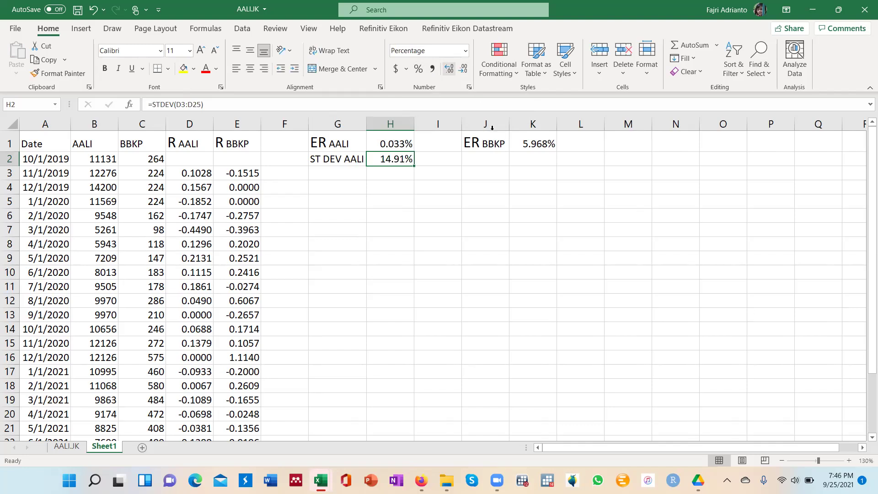
Step: Enter the label ST DEV BBKP in J2 and fit column J's width to the text
left_click(486, 156)
type("SD")
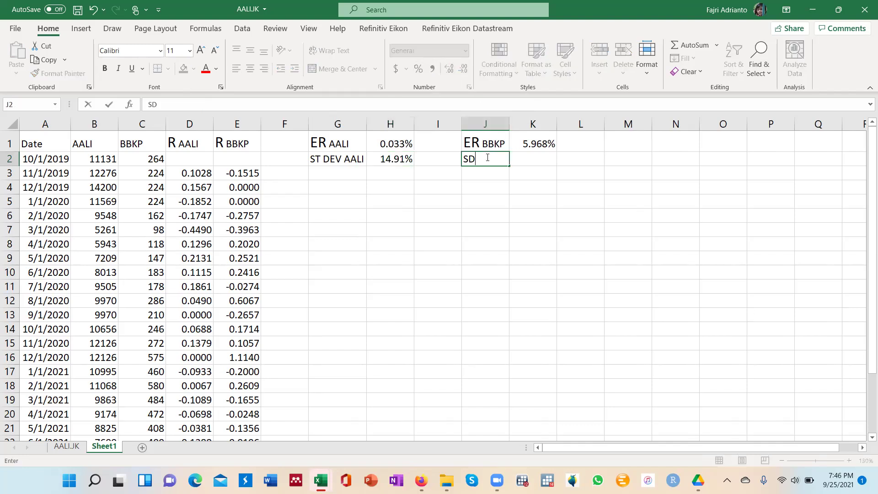
key("BackSpace")
type("T DEV BBKP")
key("Tab")
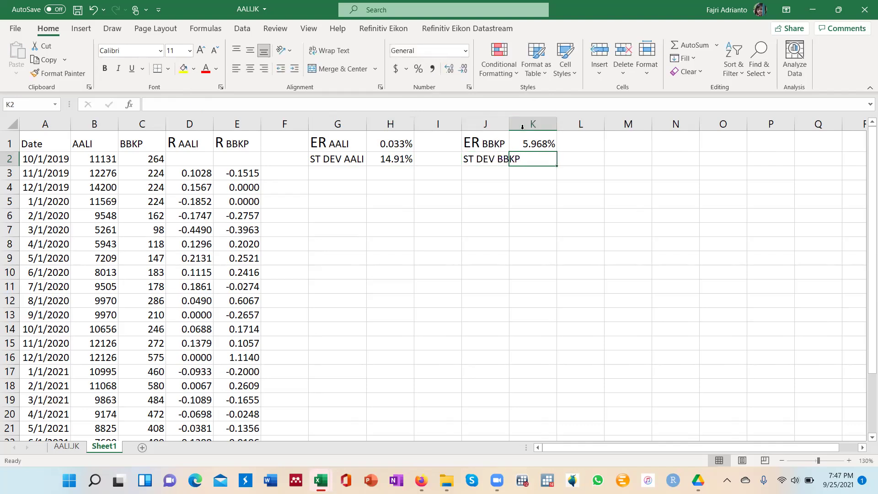
double_click(507, 126)
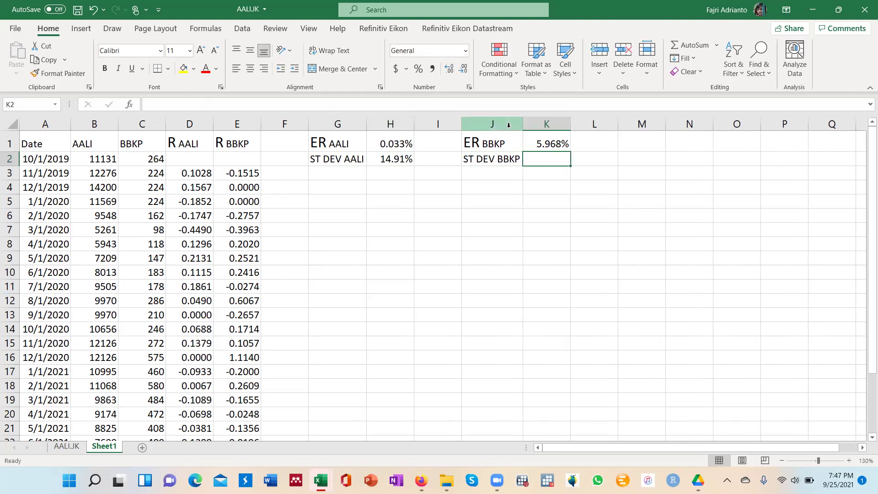
Step: Calculate BBKP's standard deviation in K2 with the STDEV function over E3:E25
type("=STDE")
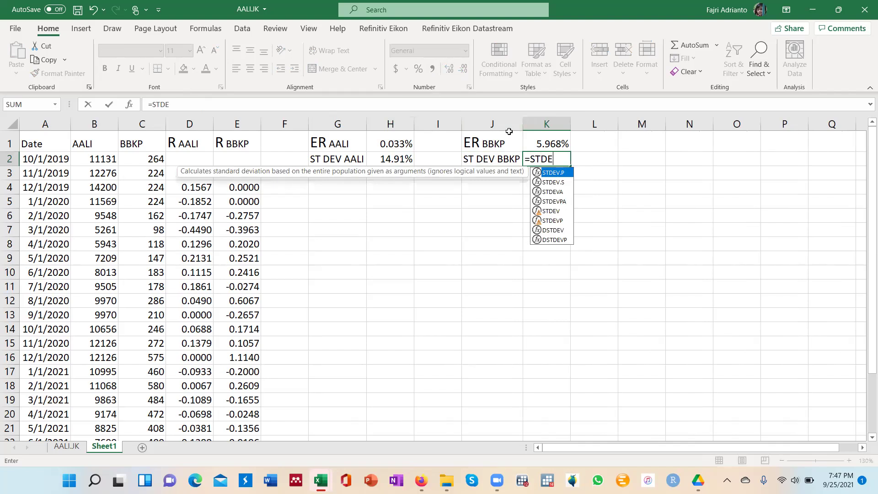
type("V(")
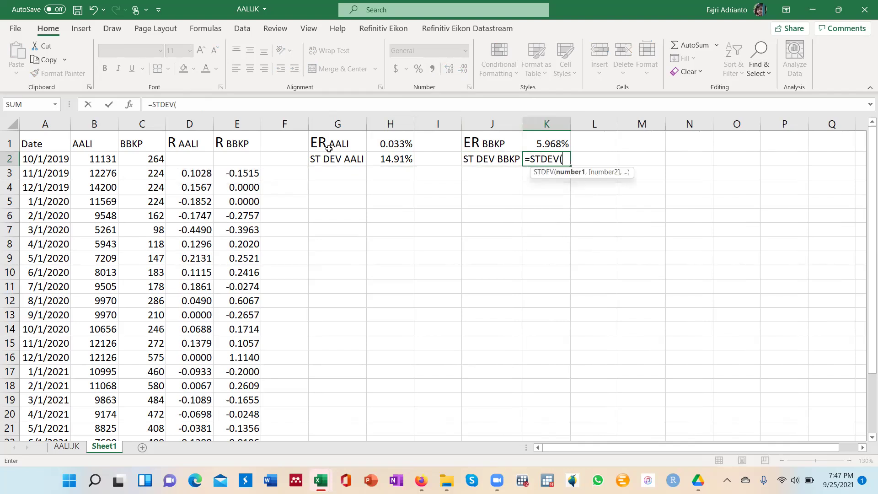
left_click(246, 171)
left_click_drag(246, 171, 243, 435)
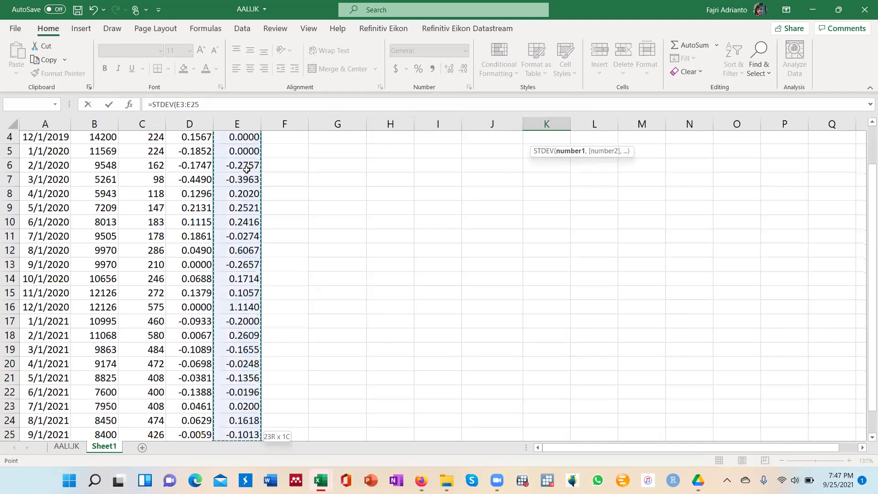
key("Return")
scroll(422, 186, "up", 3)
Step: Format the BBKP standard deviation in K2 as a percentage with two decimal places
left_click(539, 159)
left_click(420, 70)
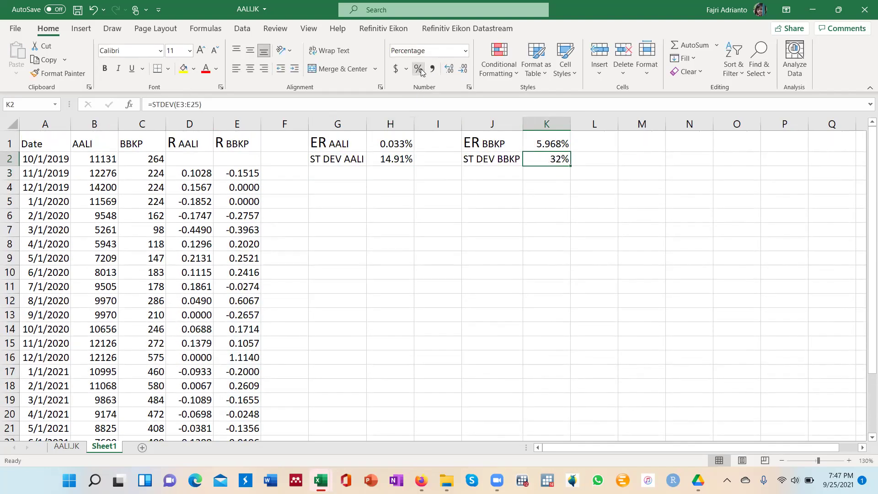
left_click(450, 68)
left_click(450, 69)
Step: Enter the label KORELASI AALI & BBKP in G4
left_click(335, 188)
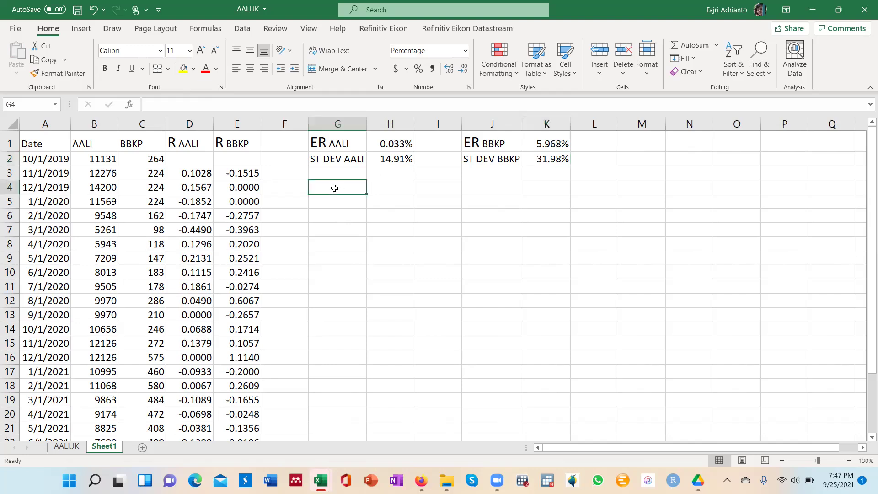
type("KORELA")
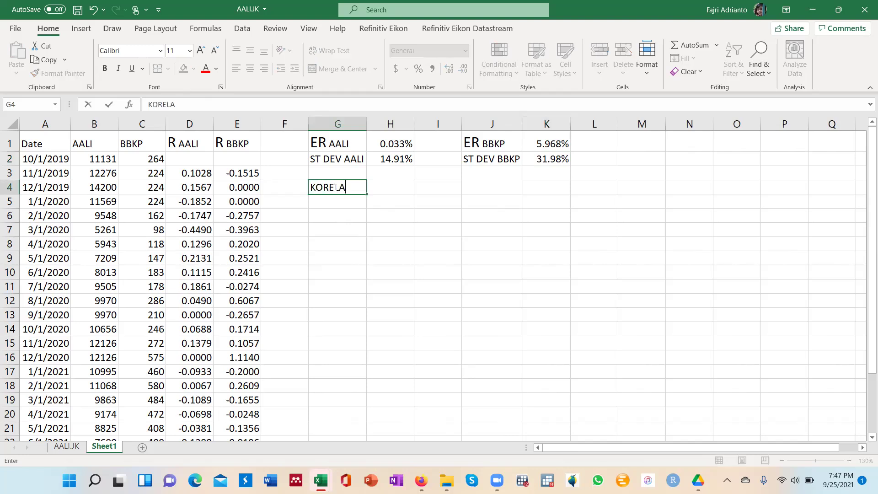
type("SI AALI & BBKP")
key("Tab")
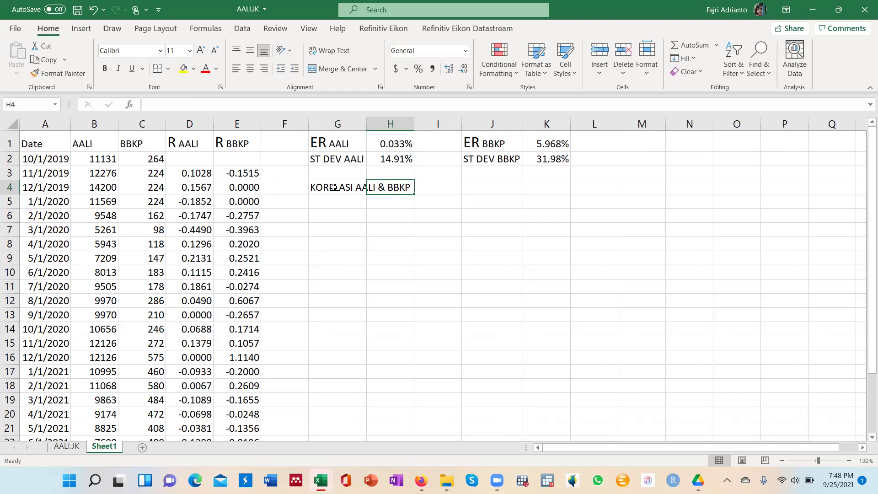
Step: Calculate the correlation of the AALI and BBKP returns in I4 with the CORREL function over D3:D25 and E3:E25
key("Tab")
type("=")
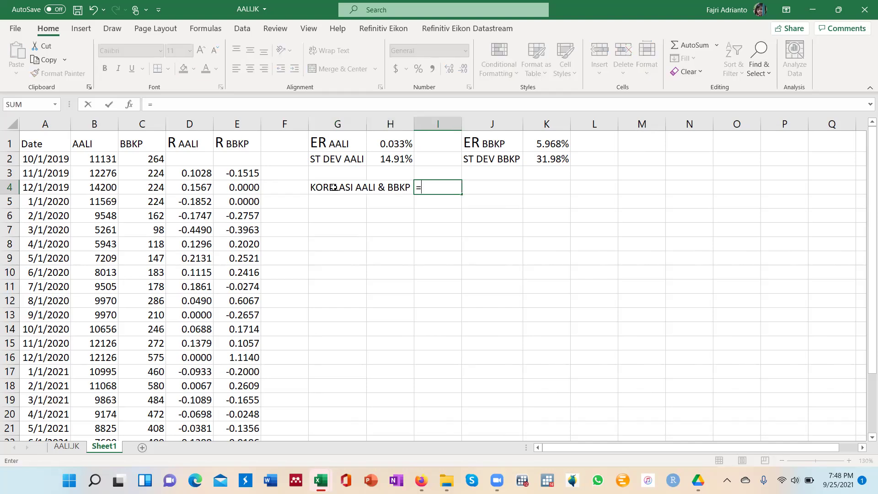
type("CORREL(")
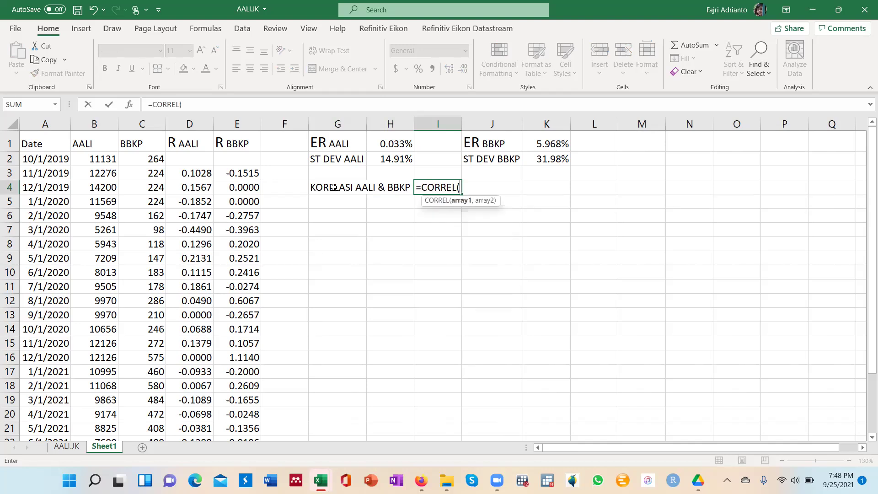
left_click(189, 173)
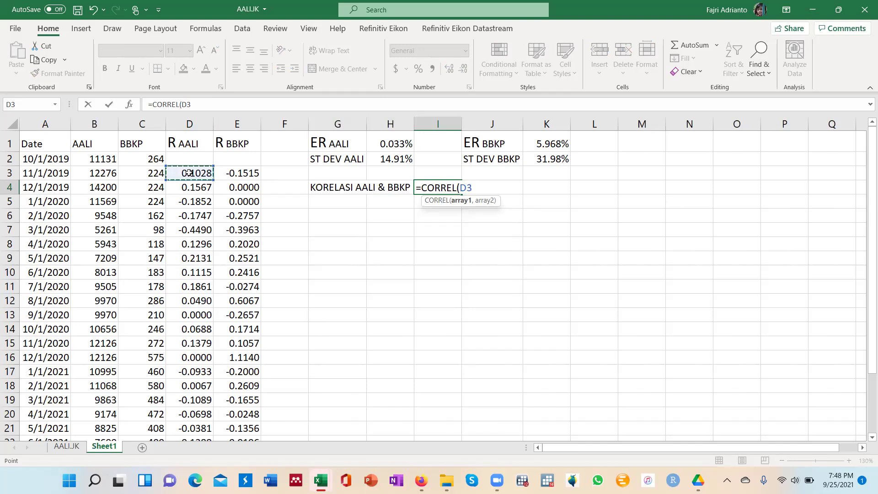
key("ctrl+shift+Down")
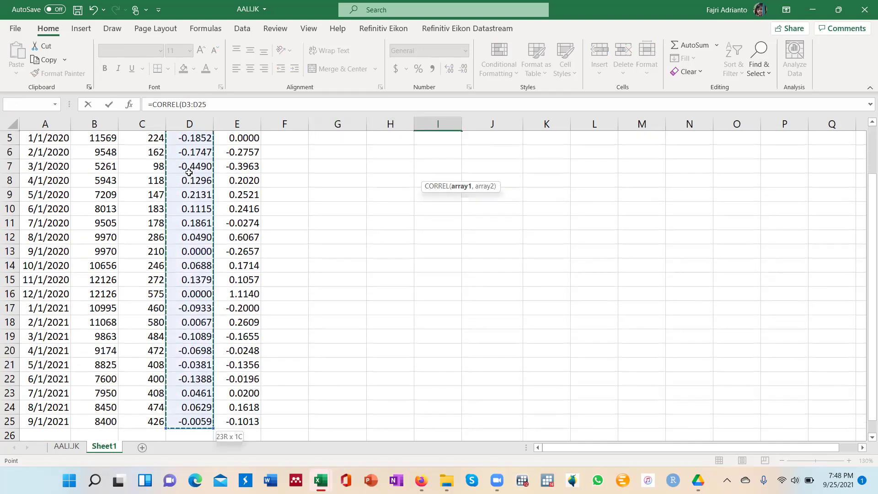
type(",")
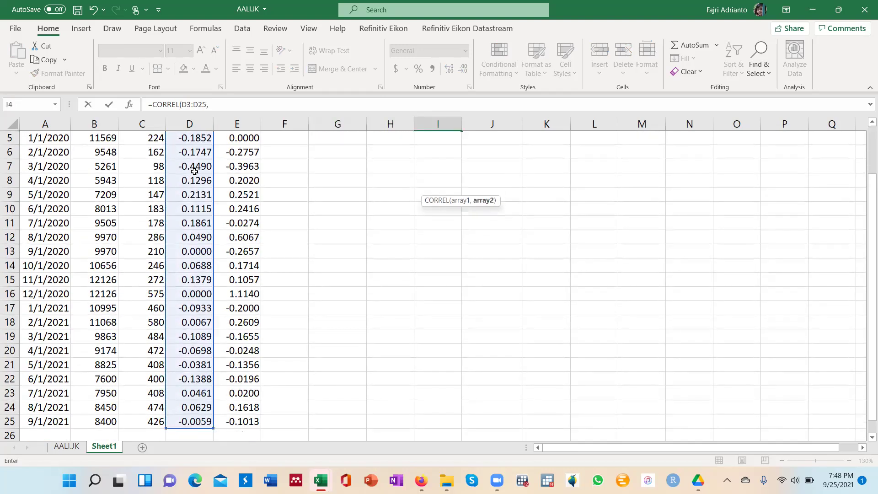
scroll(451, 241, "up", 2)
left_click(233, 173)
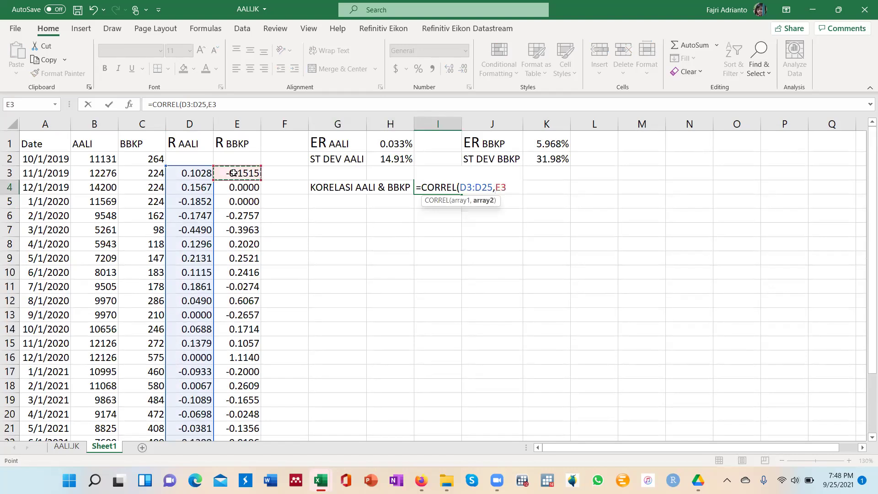
key("ctrl+shift+Down")
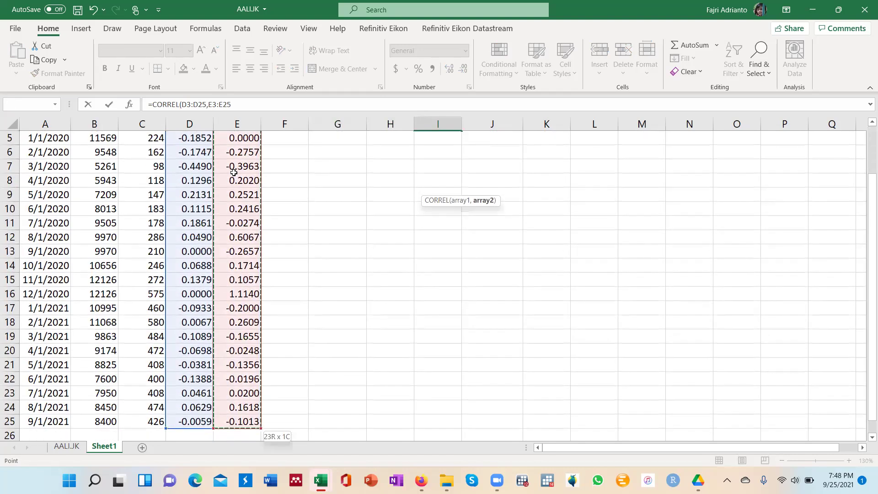
type(")")
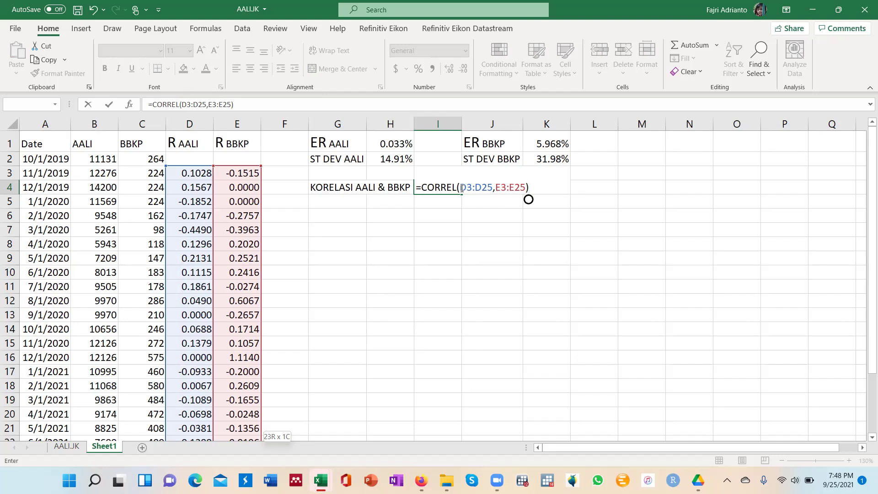
key("Return")
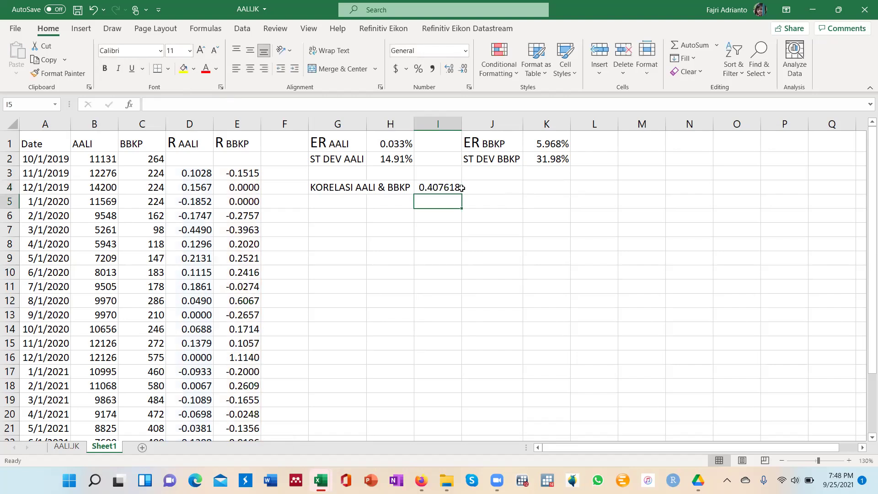
left_click(426, 191)
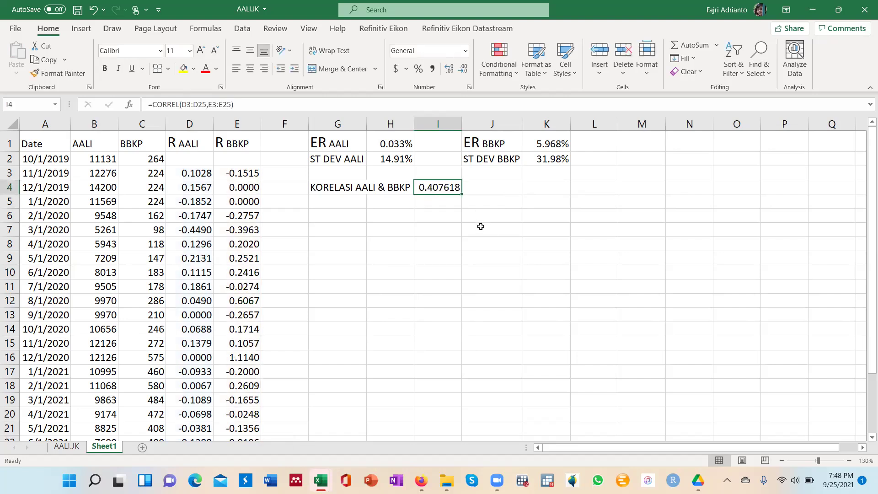